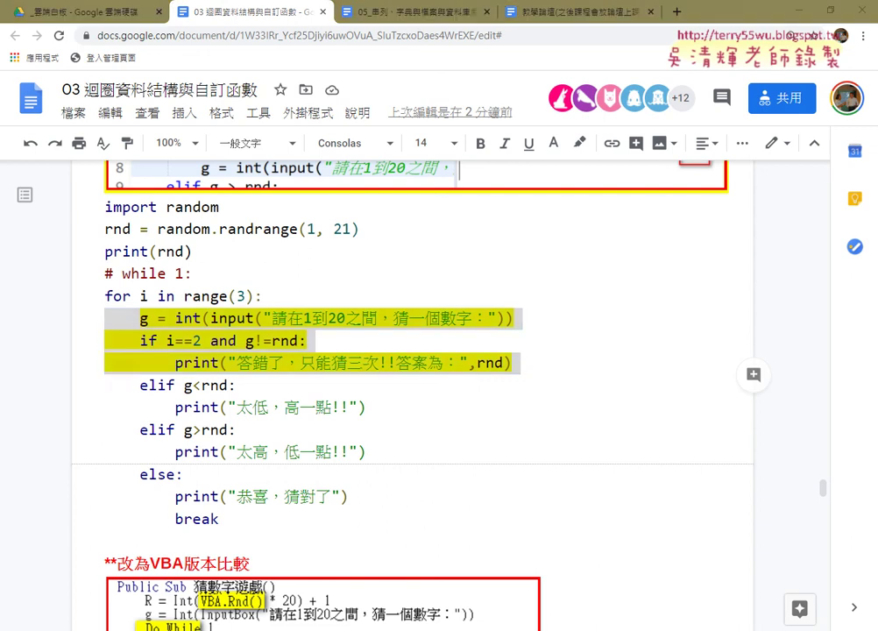
# Switch from Google Docs to Eclipse, where 猜數字1-20.py and its console output are showing
pyautogui.hotkey('alt', 'Tab')
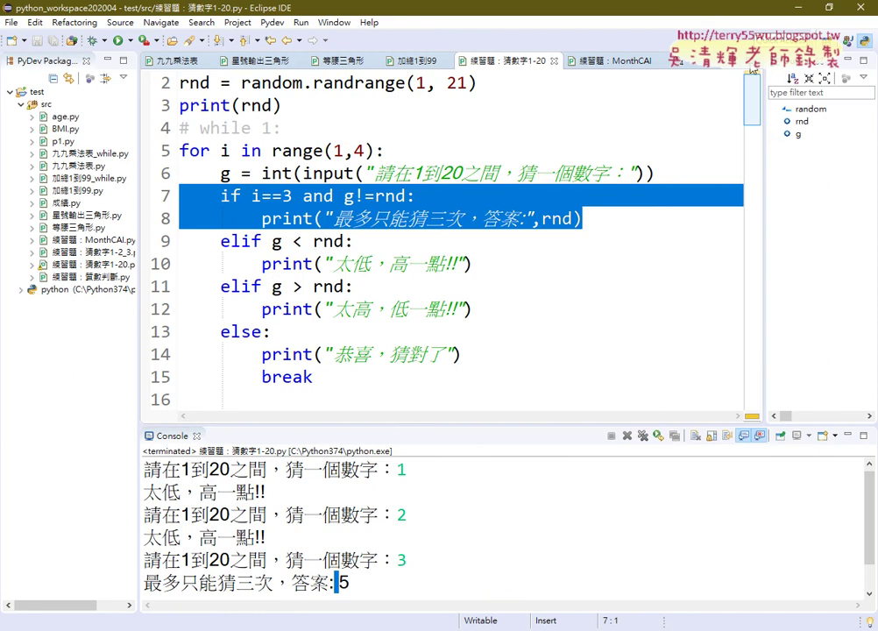
# Maximise and restore the code editor, then close the Console panel
pyautogui.doubleClick(592, 56)
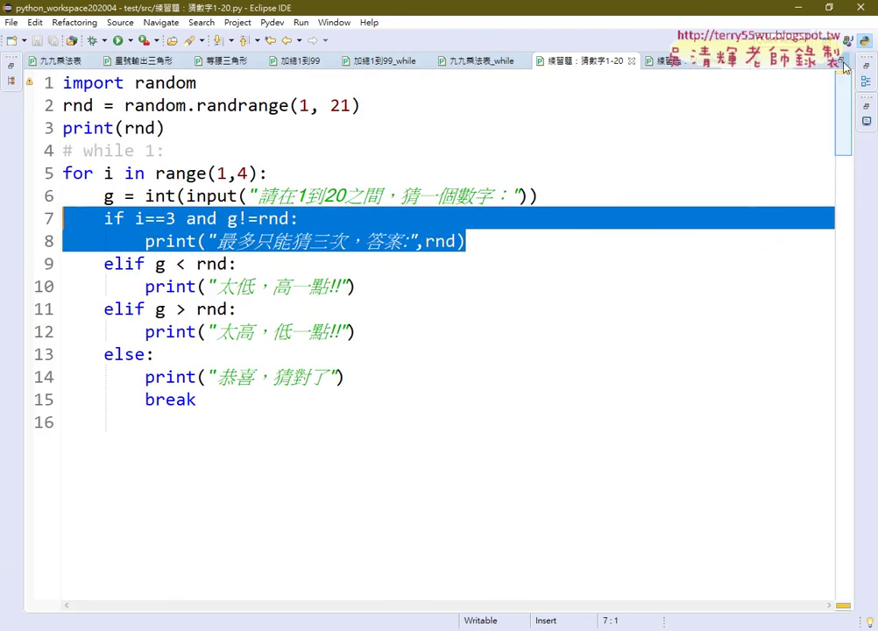
pyautogui.hotkey('ctrl', 'm')
pyautogui.hotkey('ctrl', 'm')
pyautogui.hotkey('ctrl', 'm')
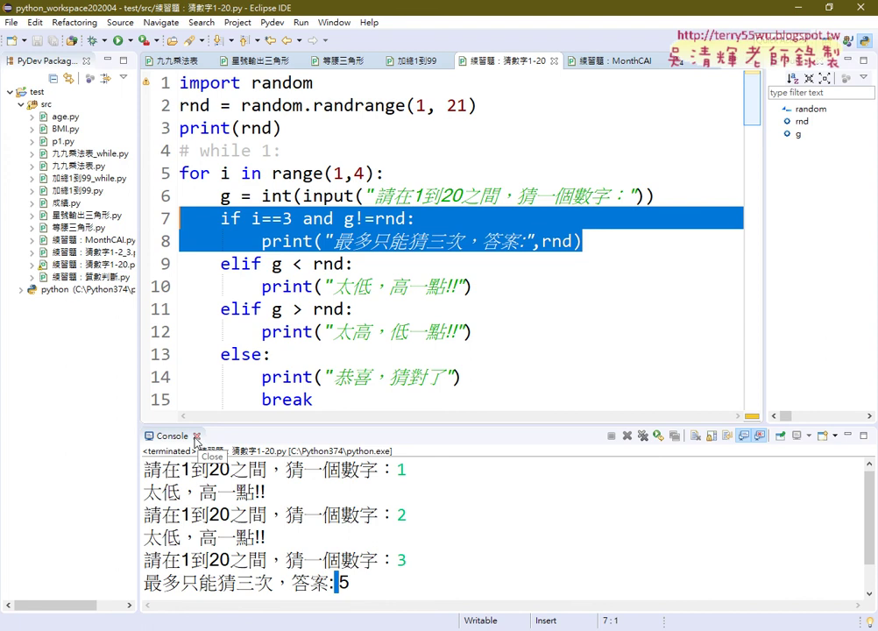
pyautogui.click(198, 437)
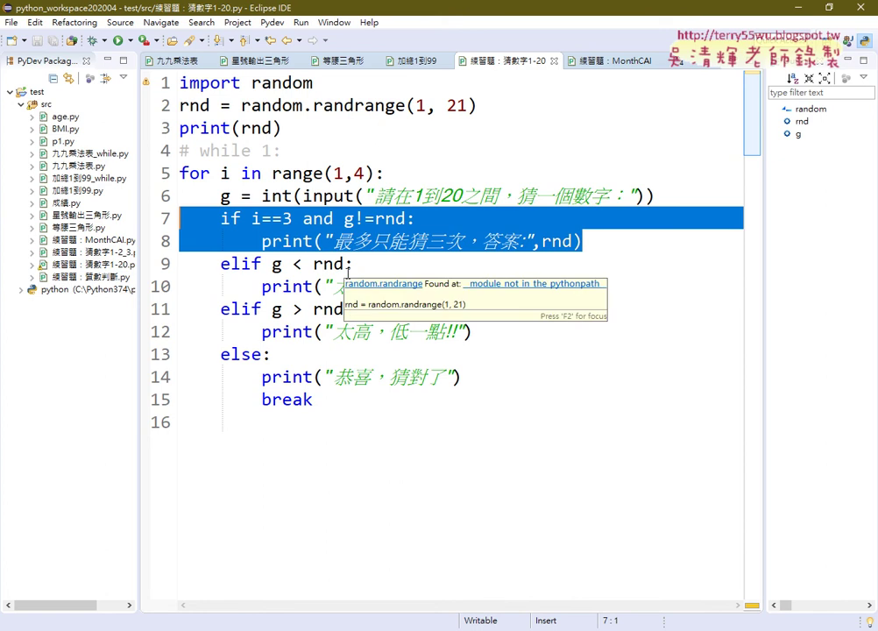
# Browse the Window > Show View menu for hidden panels without choosing one
pyautogui.click(334, 21)
pyautogui.moveTo(359, 90)
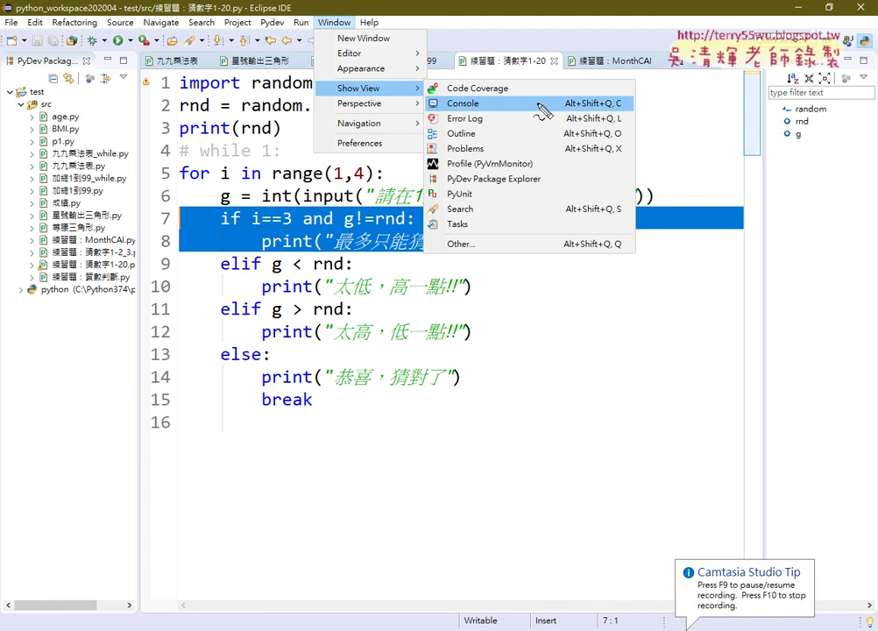
pyautogui.moveTo(484, 121)
pyautogui.mouseDown()
pyautogui.moveTo(424, 120)
pyautogui.moveTo(422, 105)
pyautogui.moveTo(298, 80)
pyautogui.mouseUp()
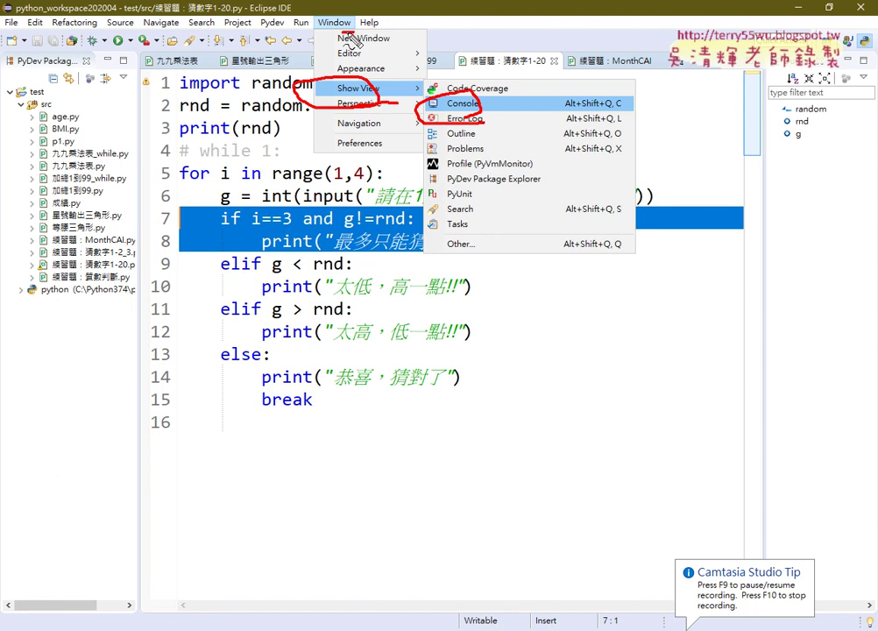
pyautogui.moveTo(342, 31); pyautogui.dragTo(307, 11)
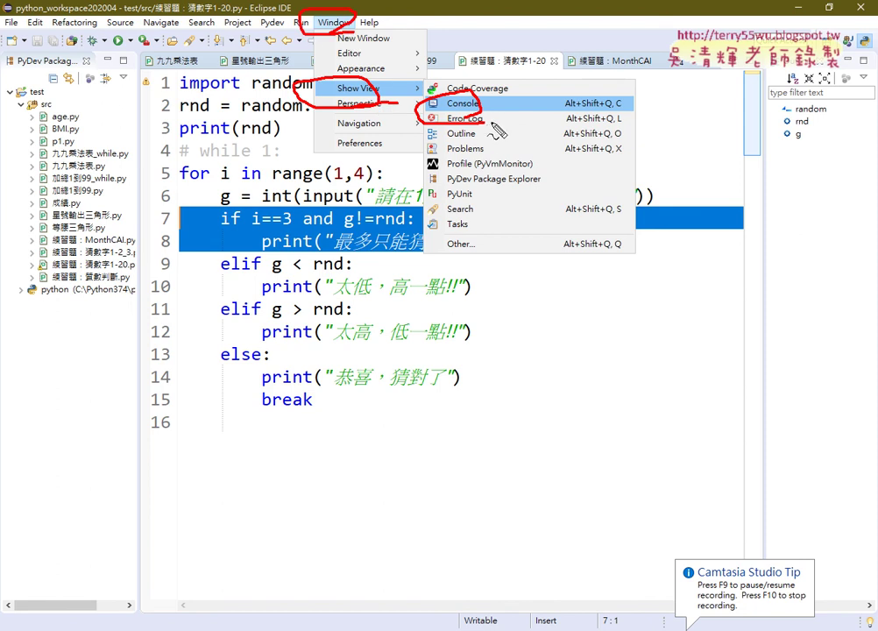
pyautogui.press('Escape')
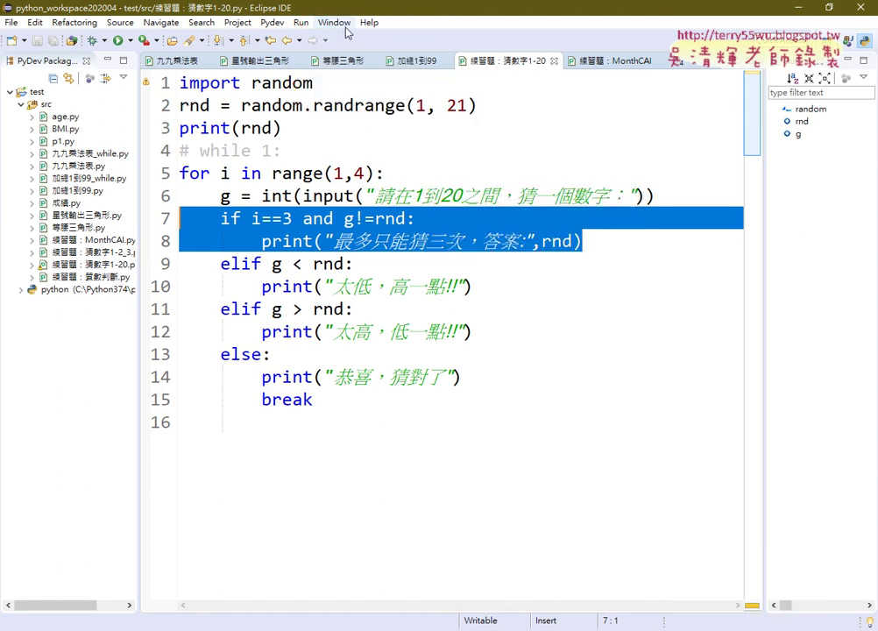
pyautogui.click(334, 22)
# Reopen the Console with the last run's output, then close and restore the PyDev Package Explorer
pyautogui.moveTo(373, 92)
pyautogui.click(465, 103)
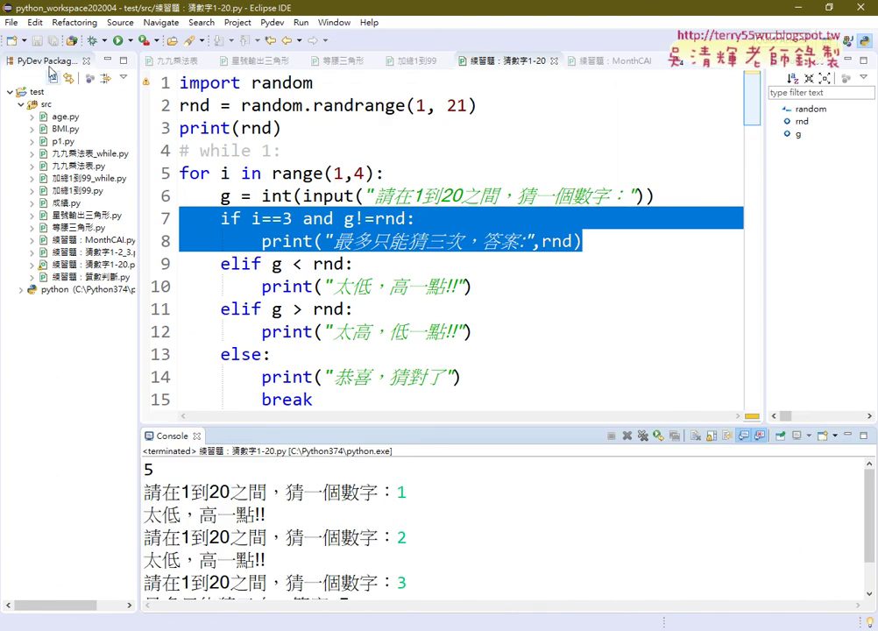
pyautogui.click(86, 60)
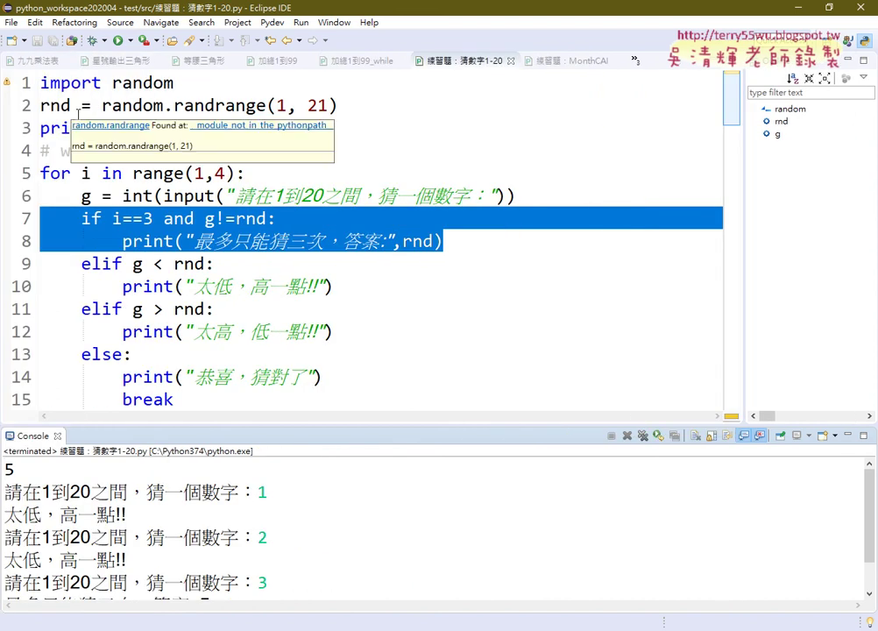
pyautogui.click(334, 22)
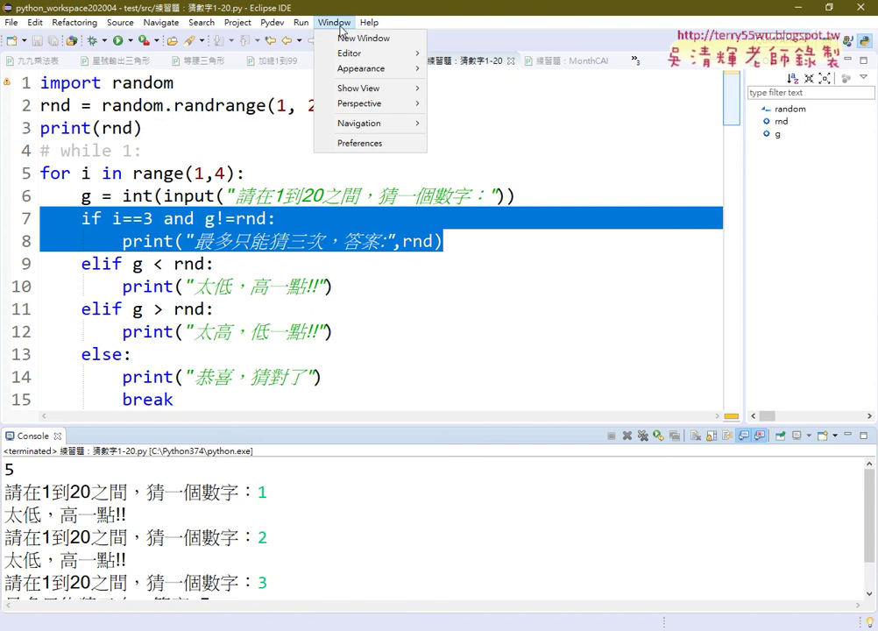
pyautogui.moveTo(356, 90)
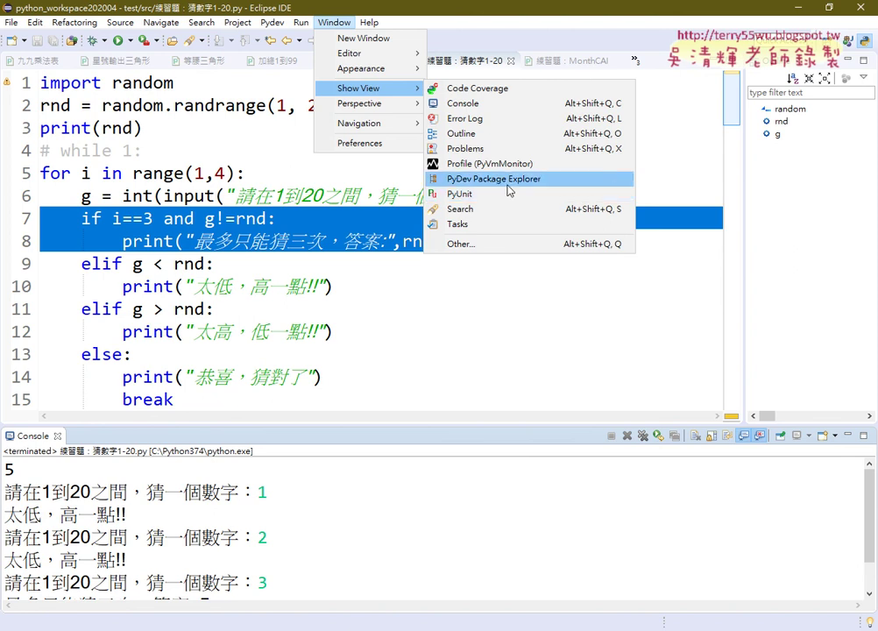
pyautogui.click(506, 180)
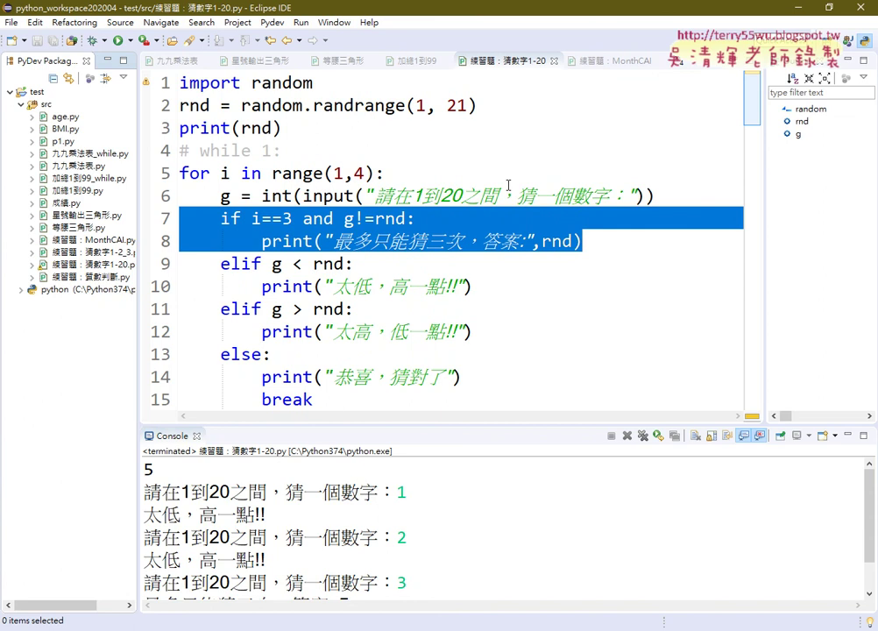
# Close the PyDev Package Explorer again and reopen it via Show View
pyautogui.click(85, 62)
pyautogui.click(334, 22)
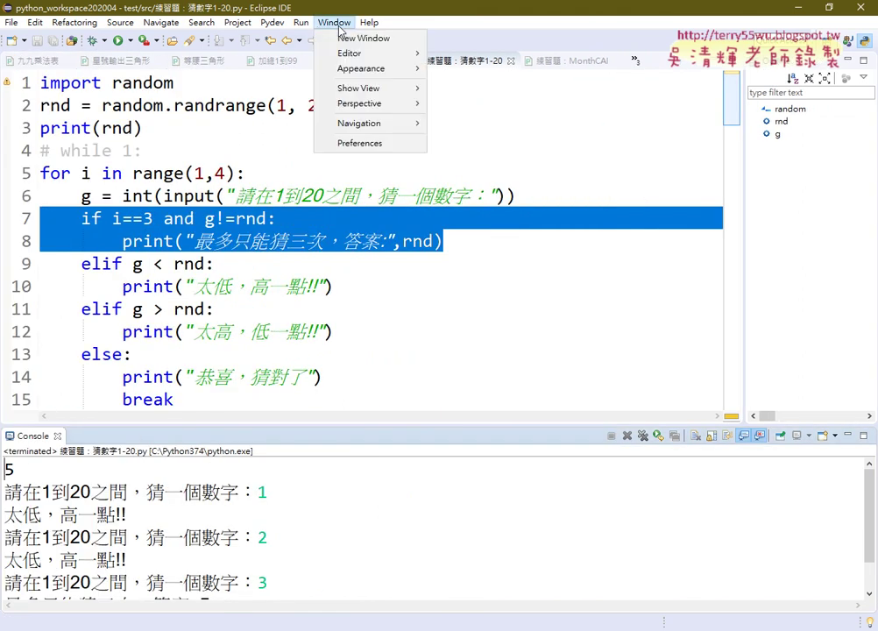
pyautogui.moveTo(402, 90)
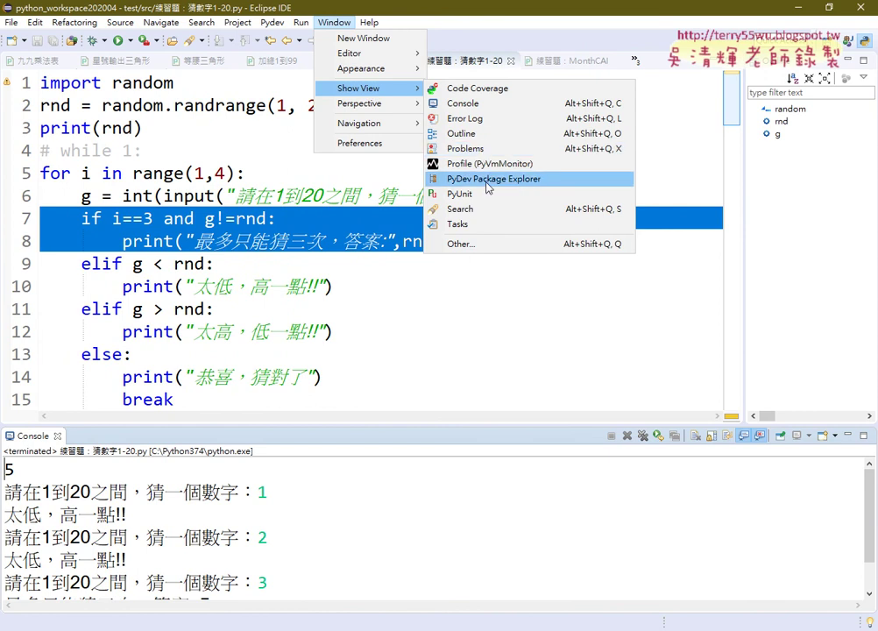
pyautogui.click(488, 178)
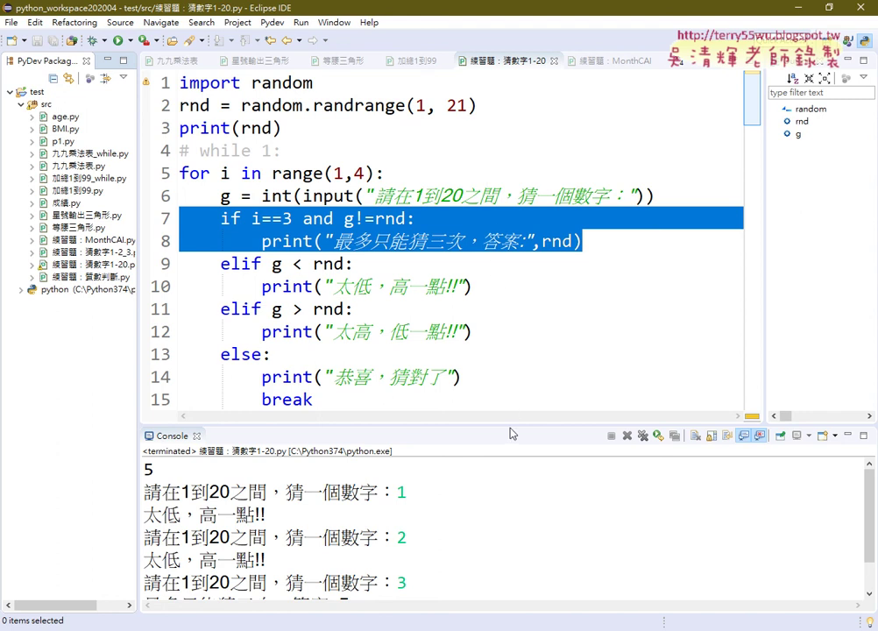
pyautogui.moveTo(509, 425); pyautogui.dragTo(510, 331)
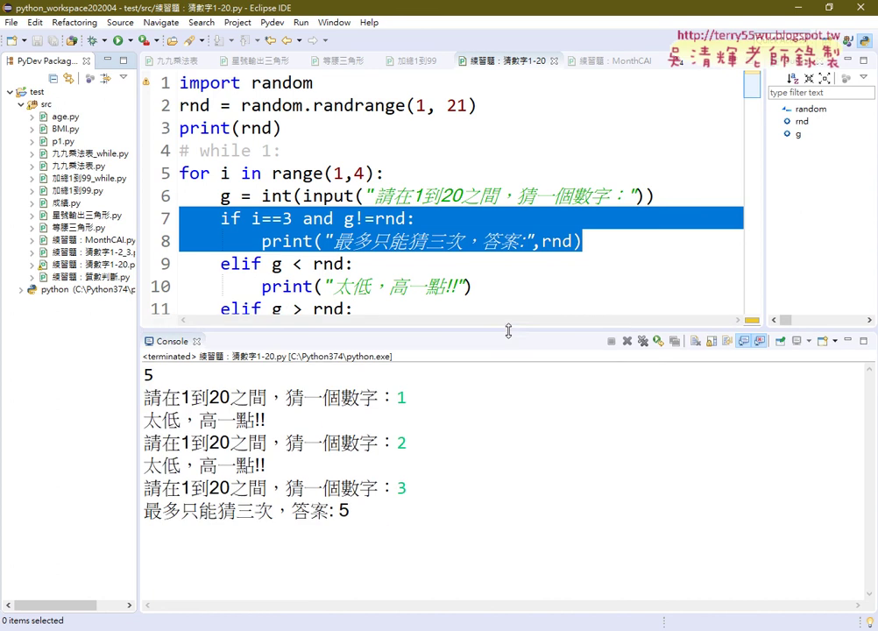
pyautogui.click(491, 241)
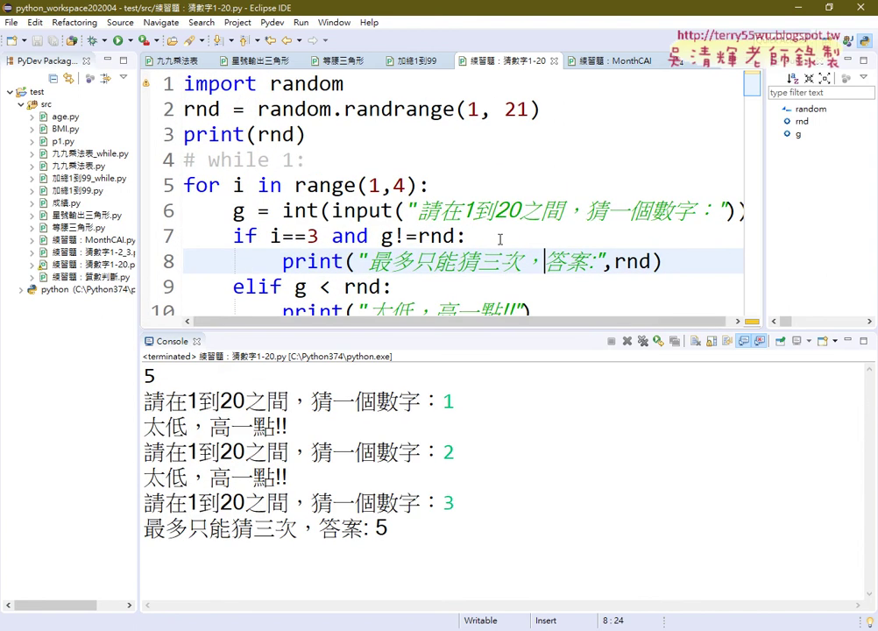
pyautogui.hotkey('ctrl', '-')
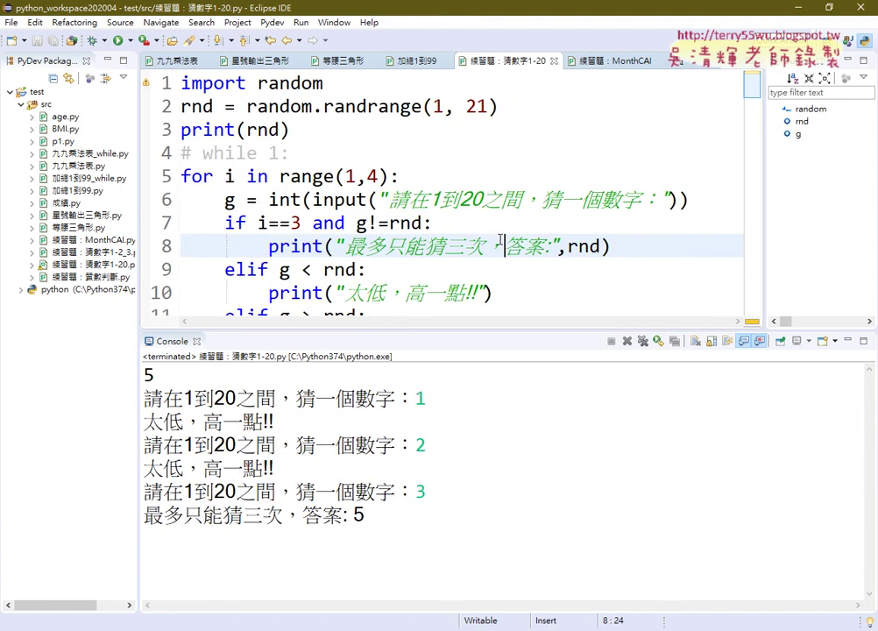
pyautogui.hotkey('ctrl', '-')
pyautogui.hotkey('ctrl', '-')
pyautogui.click(184, 154)
pyautogui.moveTo(183, 153); pyautogui.dragTo(302, 151)
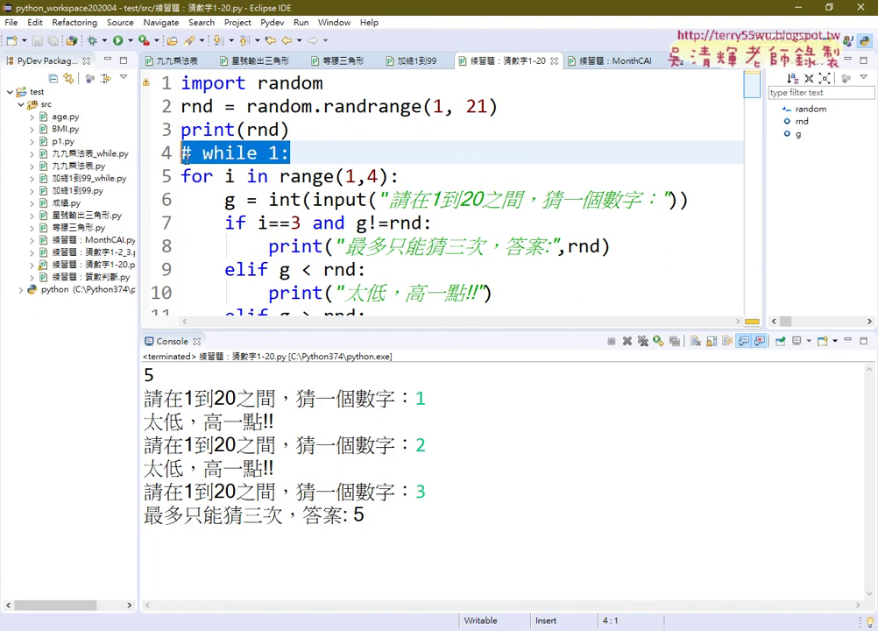
pyautogui.click(302, 151)
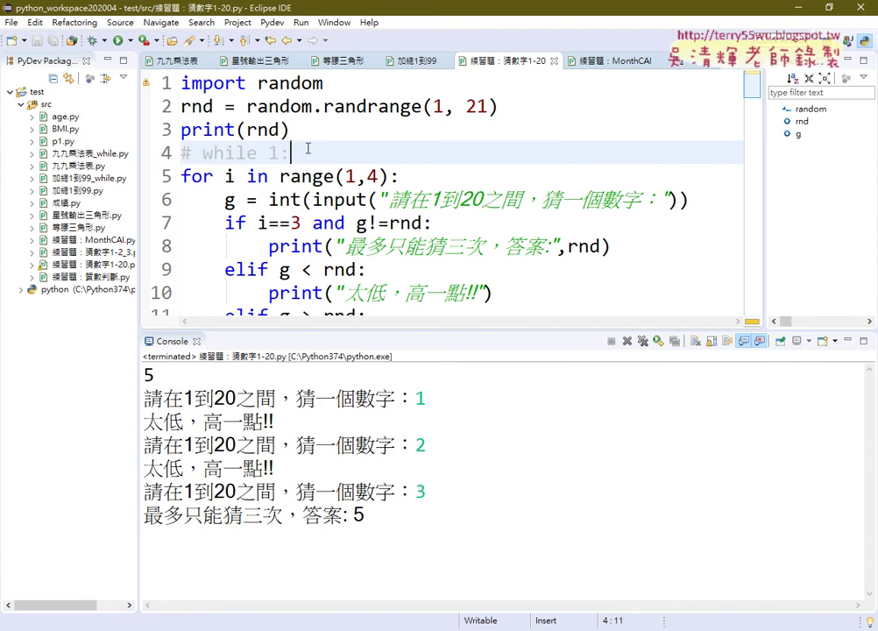
pyautogui.hotkey('ctrl', '/')
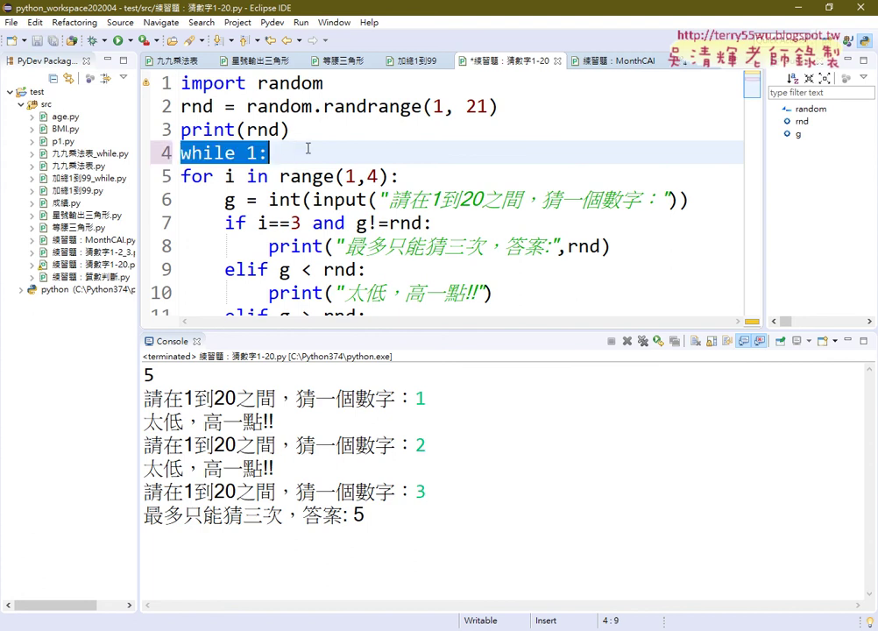
pyautogui.hotkey('ctrl', '/')
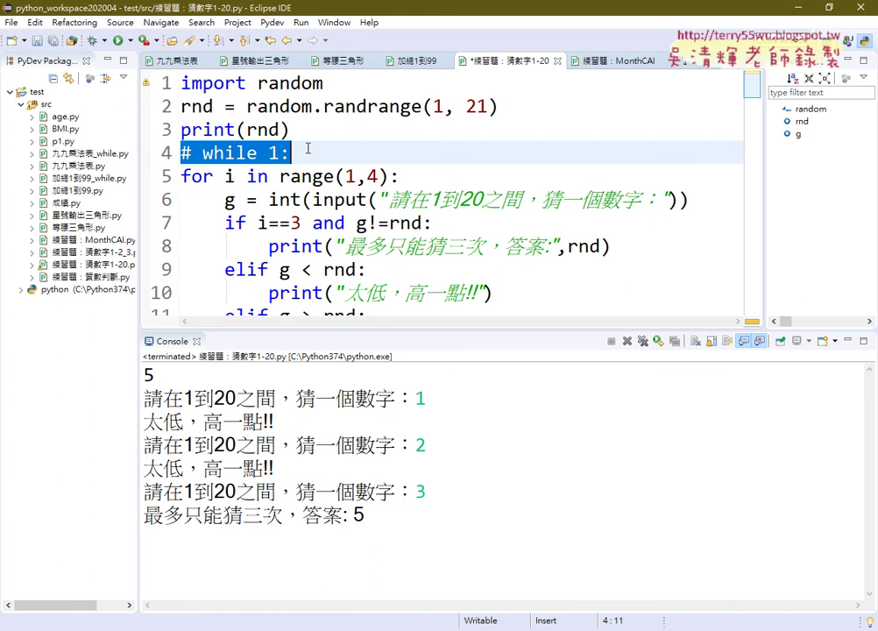
pyautogui.moveTo(430, 331); pyautogui.dragTo(430, 414)
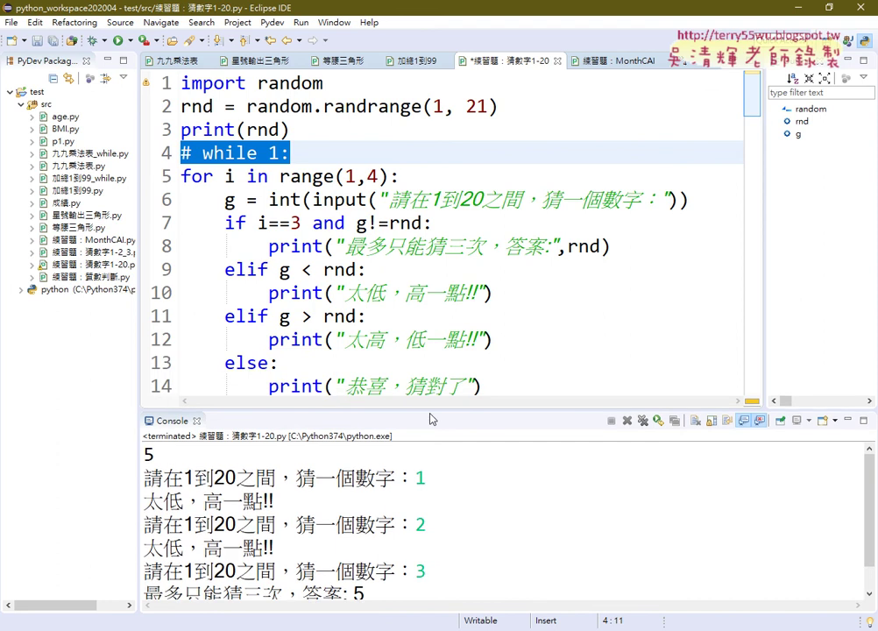
pyautogui.scroll(-1, 377, 325)
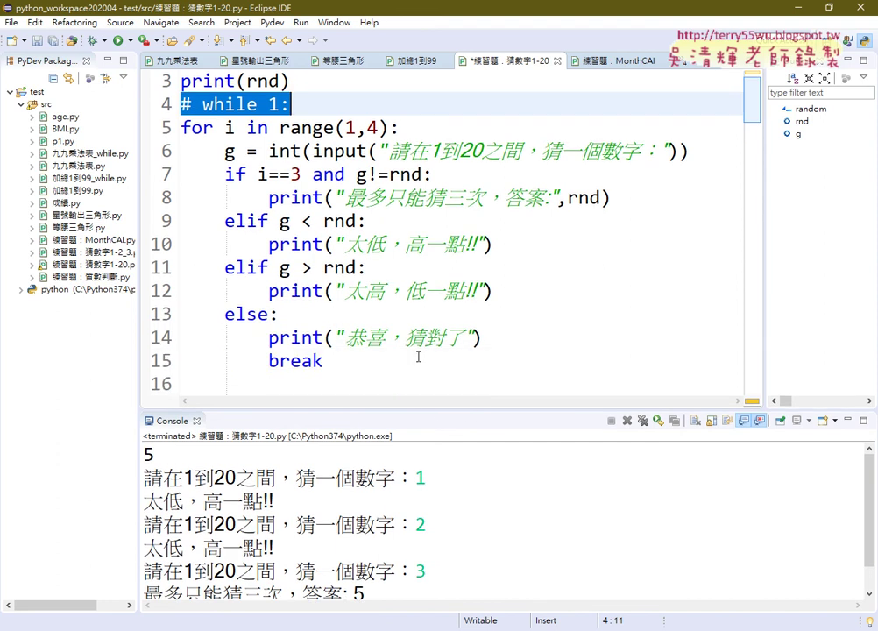
pyautogui.moveTo(418, 356); pyautogui.dragTo(164, 128)
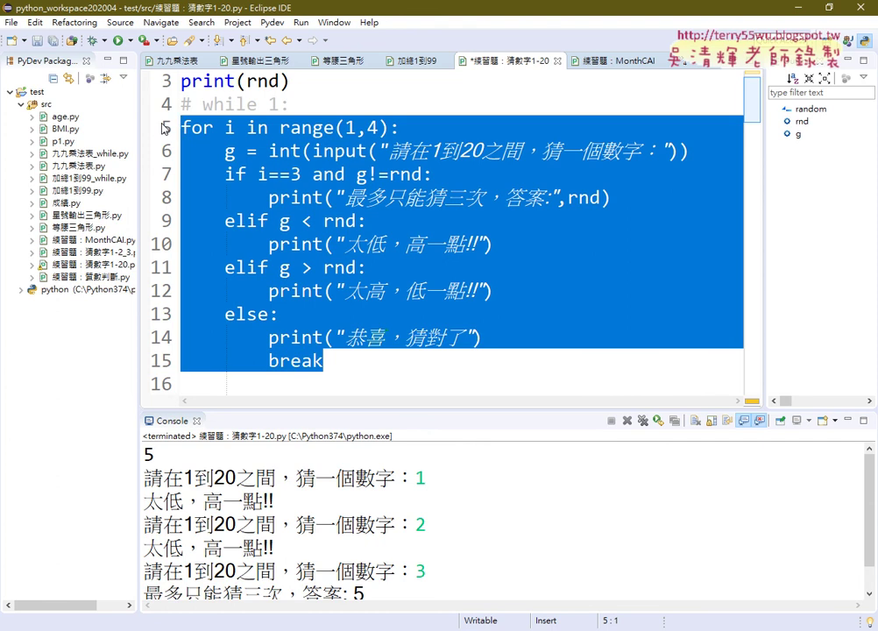
pyautogui.hotkey('ctrl', '/')
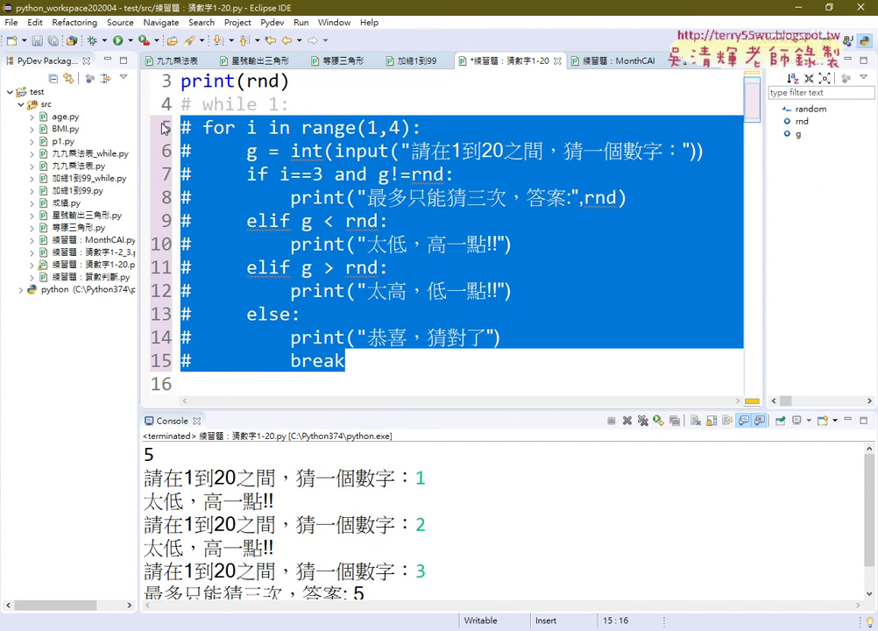
pyautogui.hotkey('ctrl', '/')
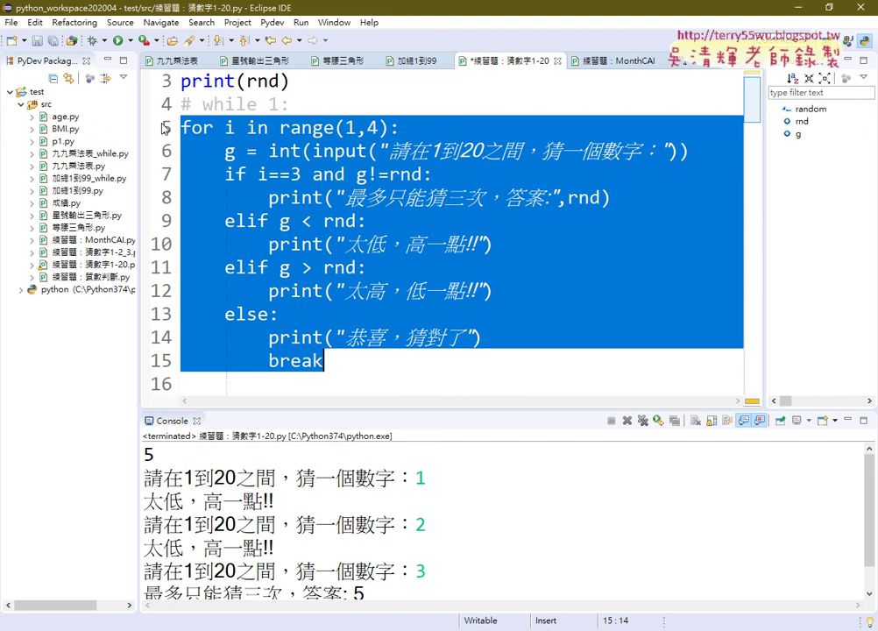
pyautogui.hotkey('ctrl', '/')
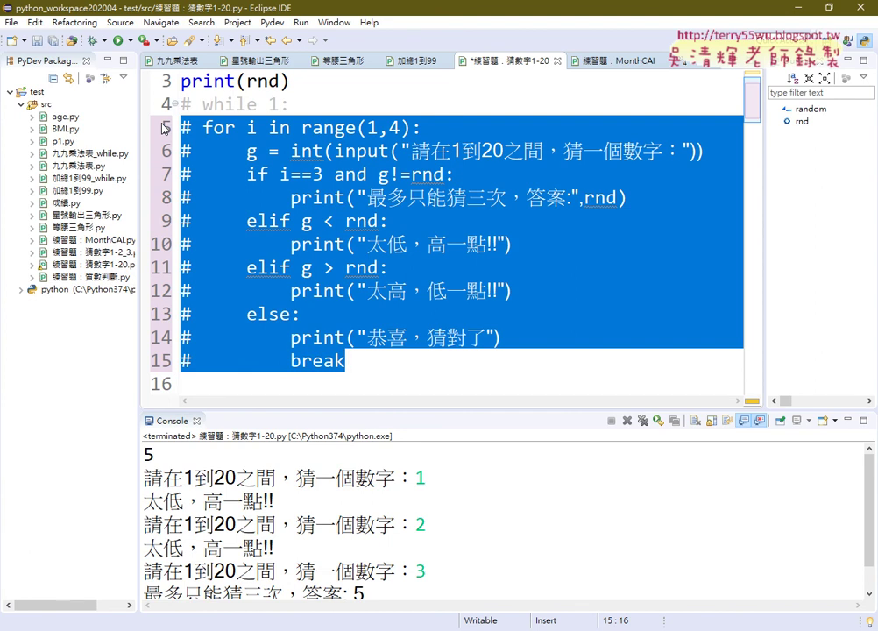
pyautogui.hotkey('ctrl', '/')
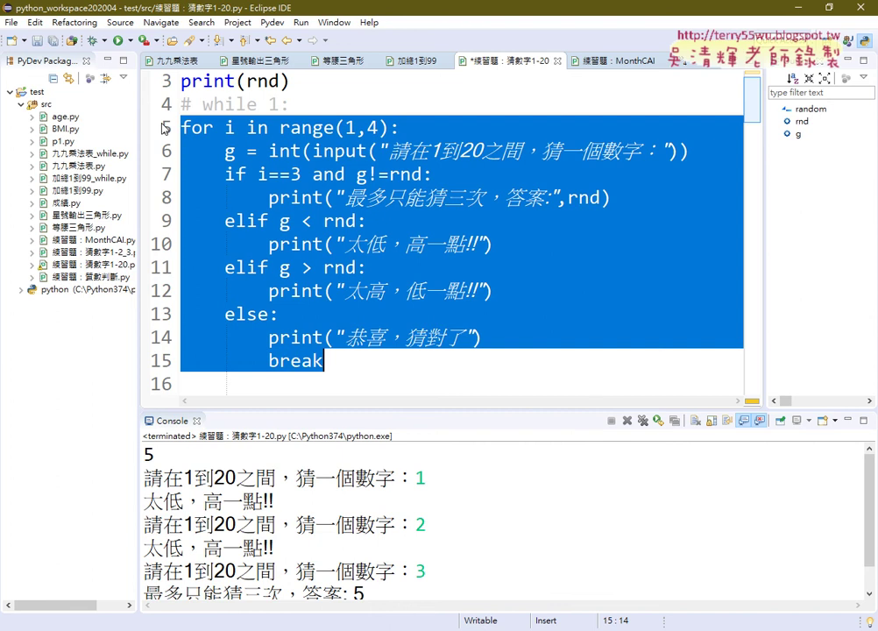
pyautogui.click(338, 198)
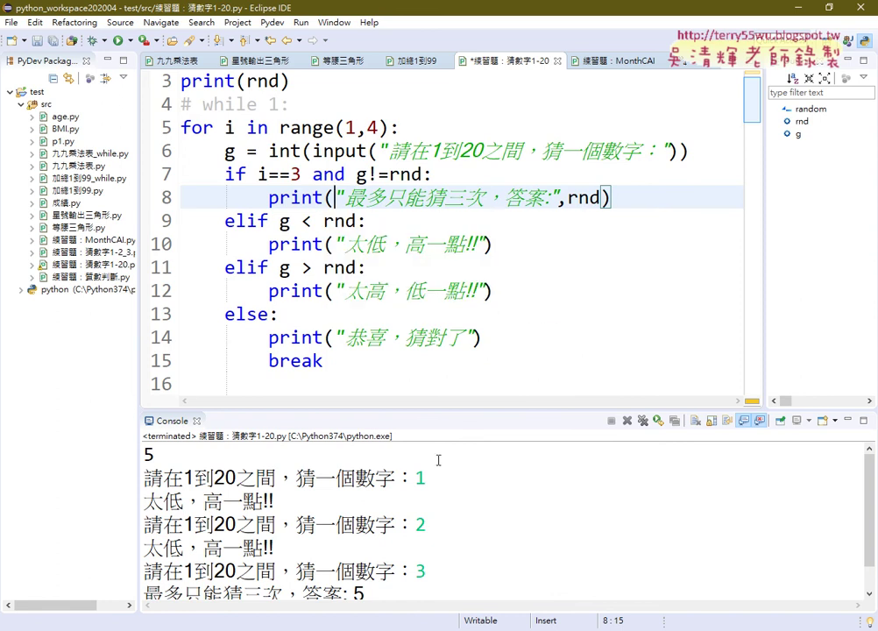
# In the Google Docs lesson notes, scroll through the macro versions to find Sub 猜數字遊戲
pyautogui.hotkey('alt', 'Tab')
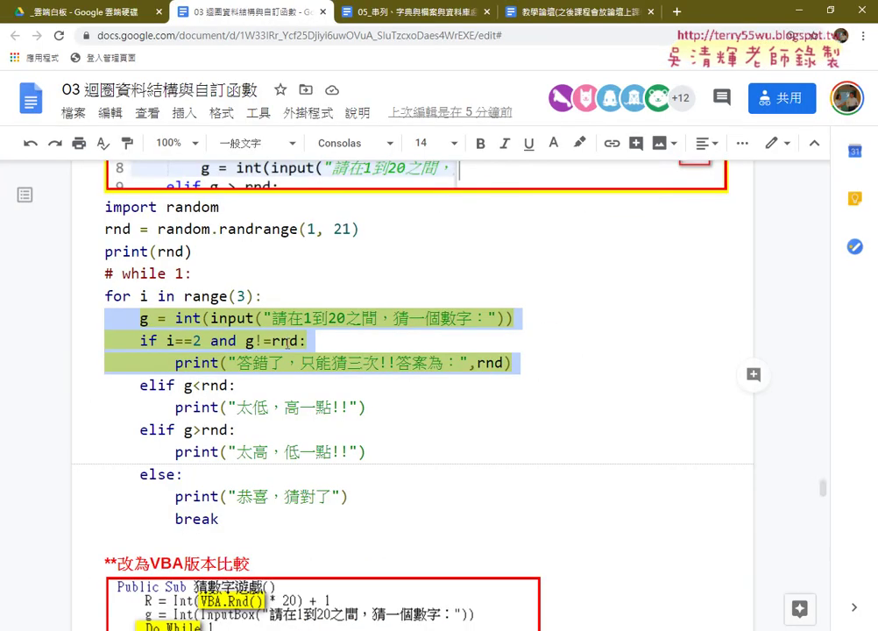
pyautogui.scroll(-3, 287, 342)
pyautogui.moveTo(118, 428); pyautogui.dragTo(246, 431)
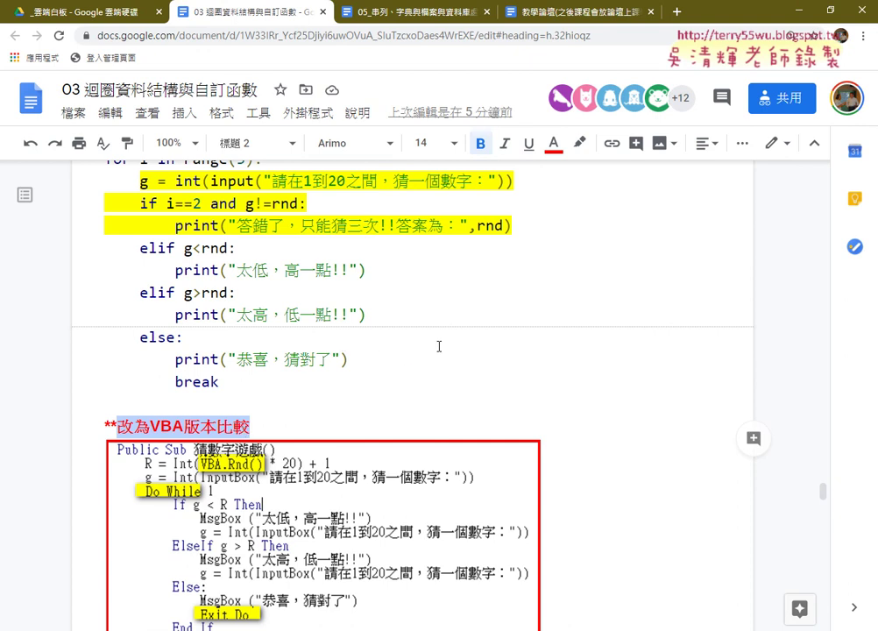
pyautogui.scroll(-1, 613, 367)
pyautogui.scroll(-2, 613, 366)
pyautogui.scroll(-1, 614, 366)
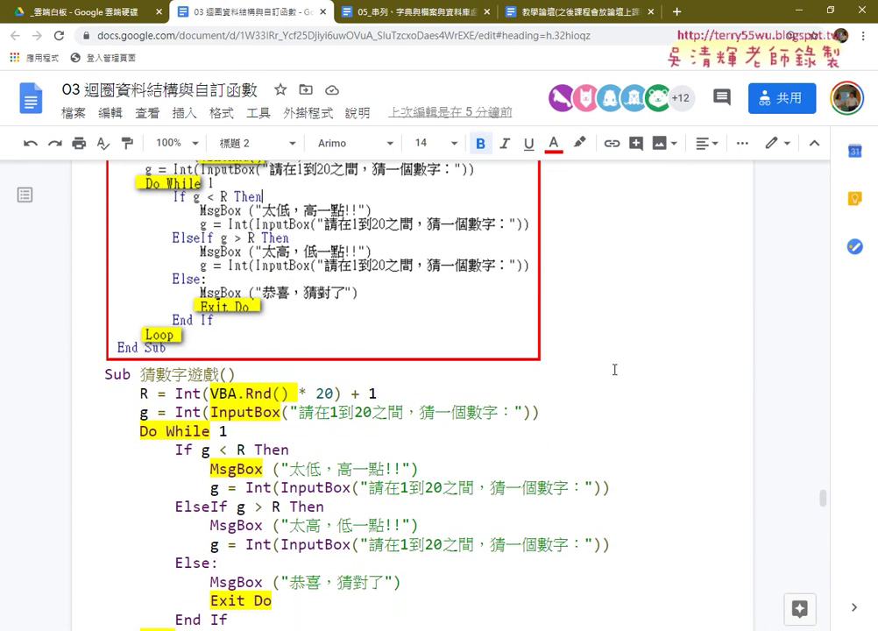
pyautogui.scroll(-1, 616, 370)
pyautogui.scroll(1, 614, 368)
pyautogui.scroll(-1, 594, 365)
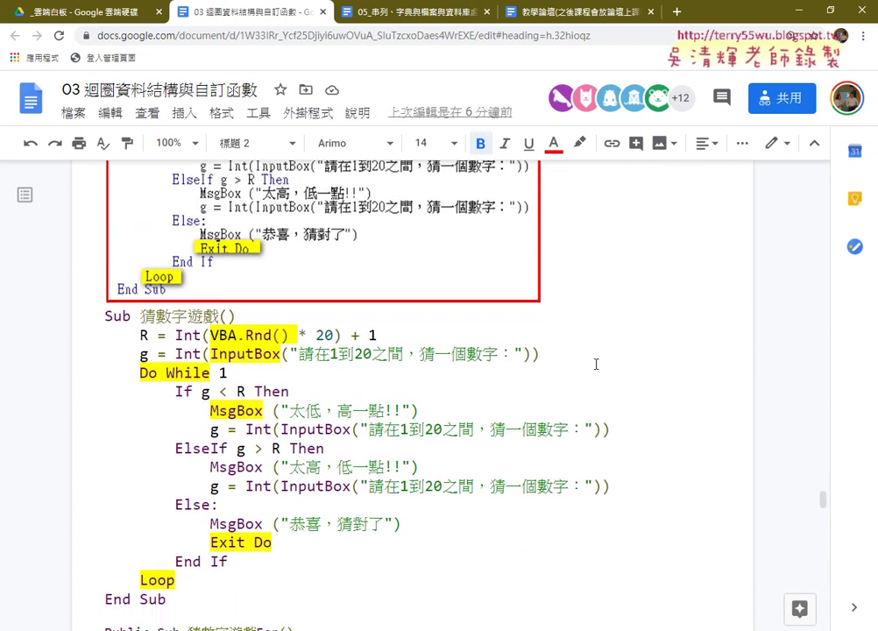
pyautogui.moveTo(169, 554); pyautogui.dragTo(88, 274)
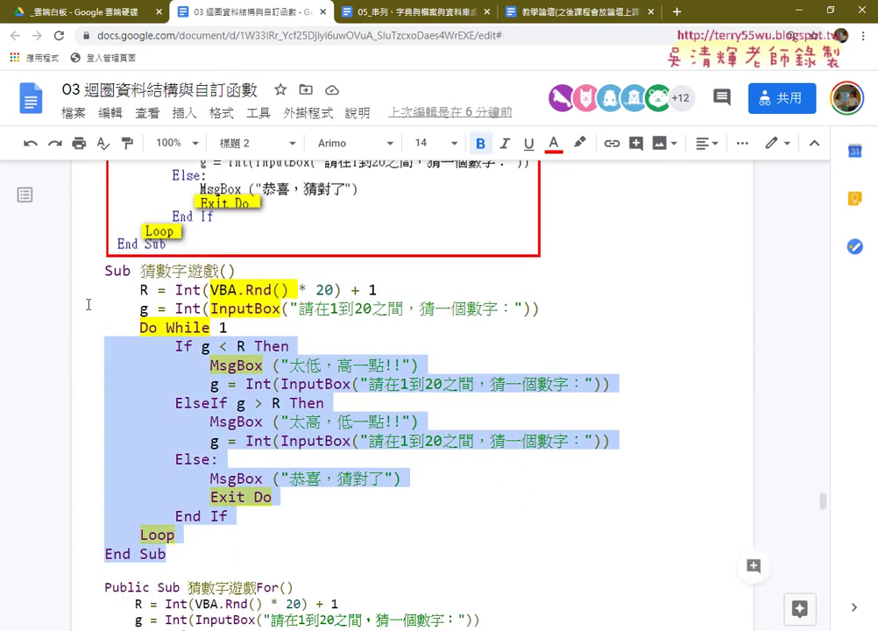
pyautogui.scroll(-3, 400, 400)
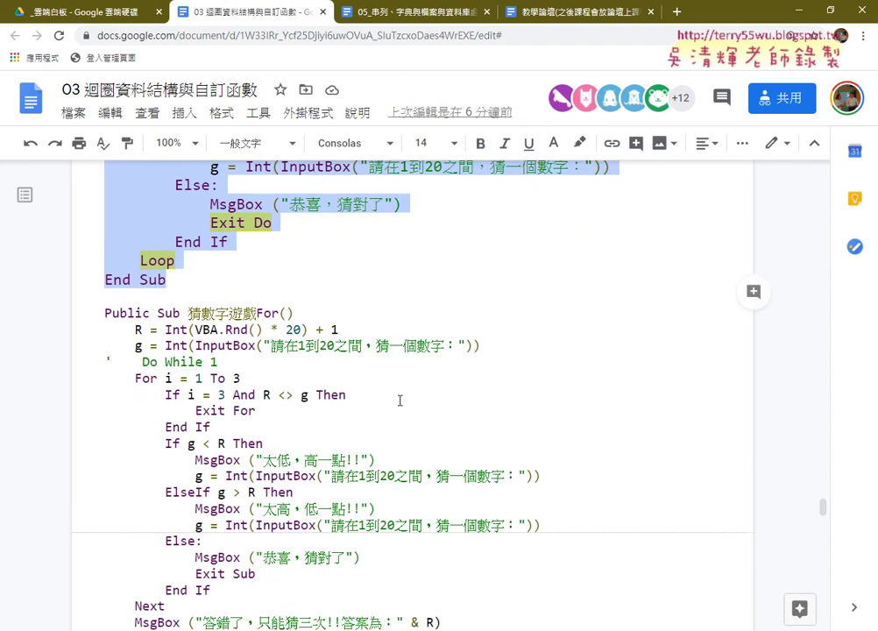
pyautogui.scroll(-1, 263, 473)
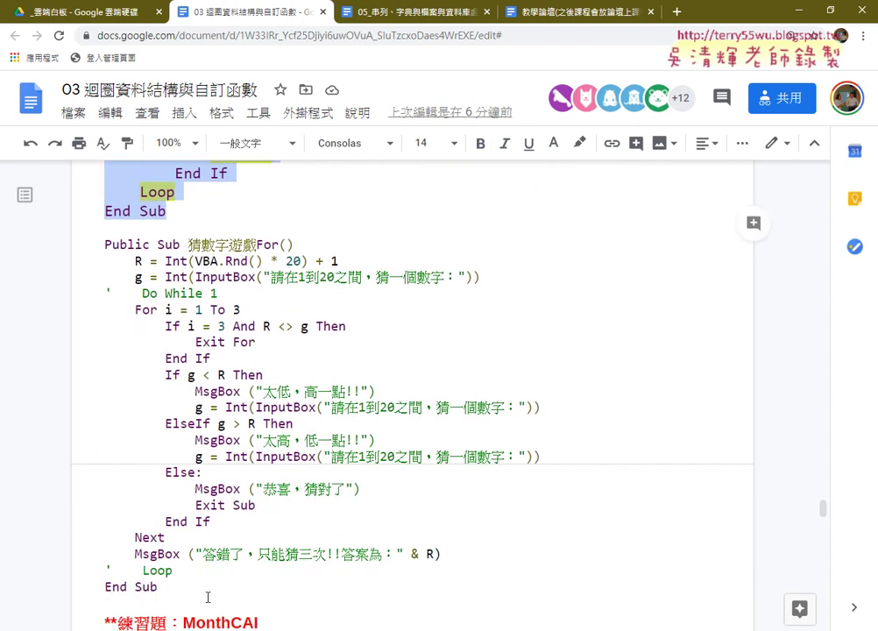
pyautogui.click(203, 602)
# Select and copy the entire Sub 猜數字遊戲 macro, then bring up Excel's Book1
pyautogui.moveTo(159, 587); pyautogui.dragTo(102, 244)
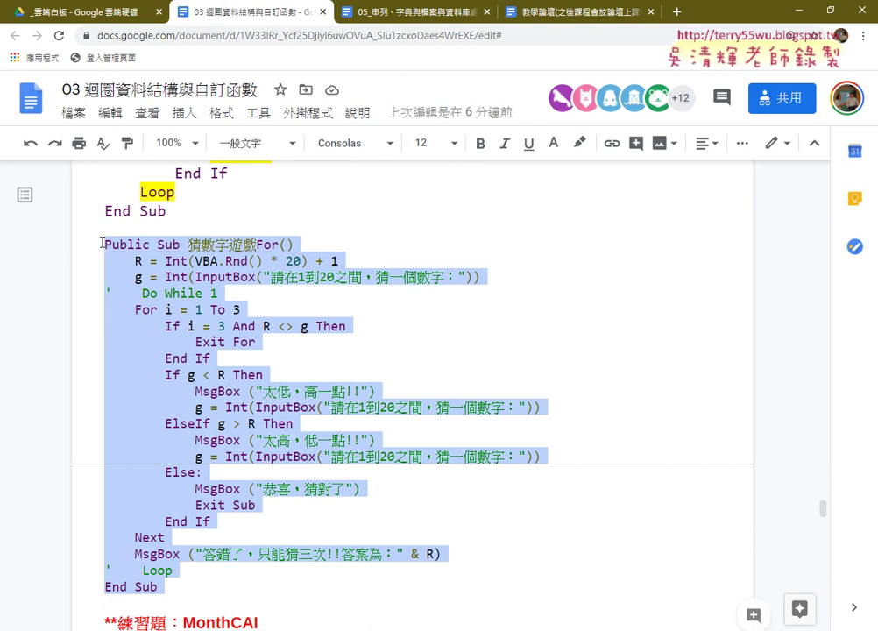
pyautogui.scroll(4, 102, 243)
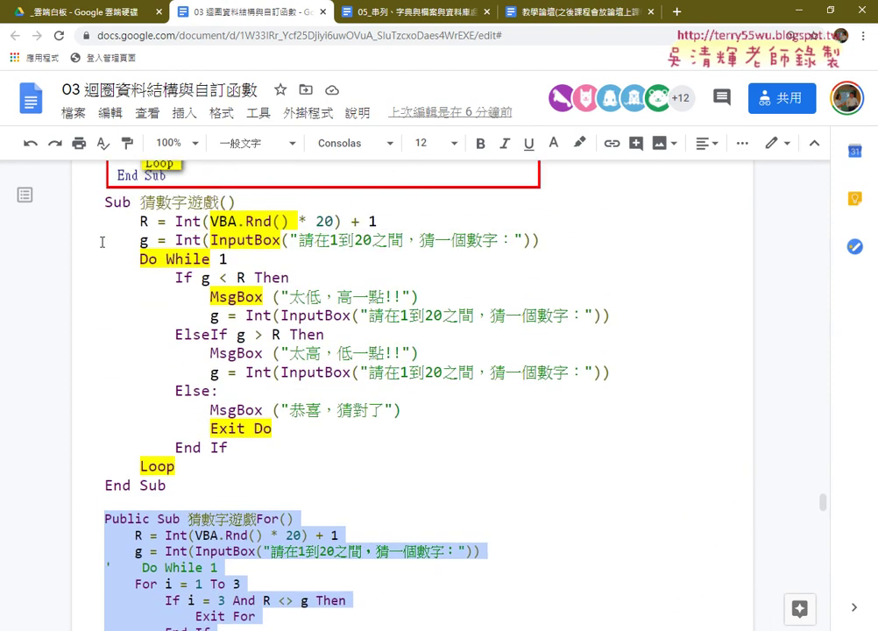
pyautogui.scroll(-1, 104, 243)
pyautogui.moveTo(105, 202); pyautogui.dragTo(175, 425)
pyautogui.hotkey('ctrl', 'shift', '.')
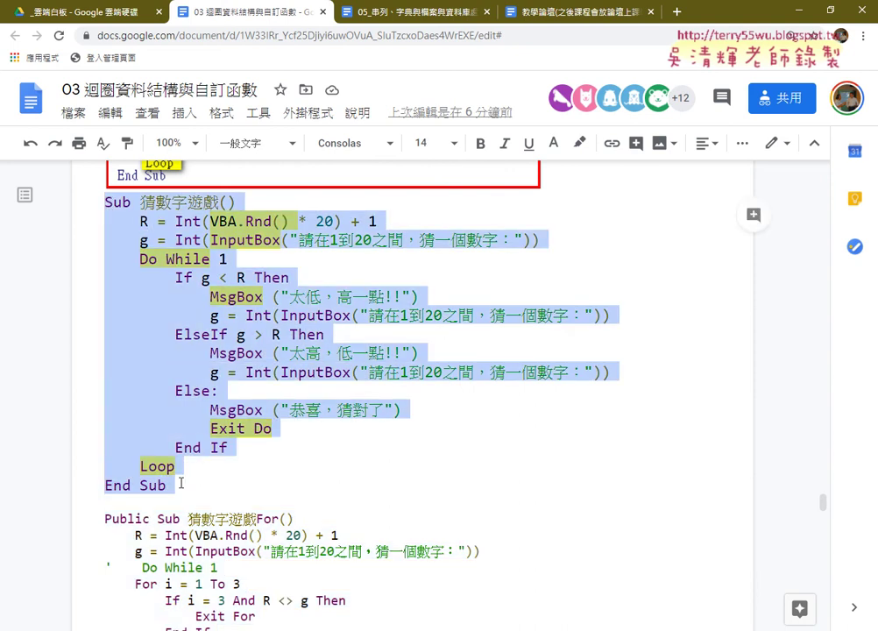
pyautogui.rightClick(177, 194)
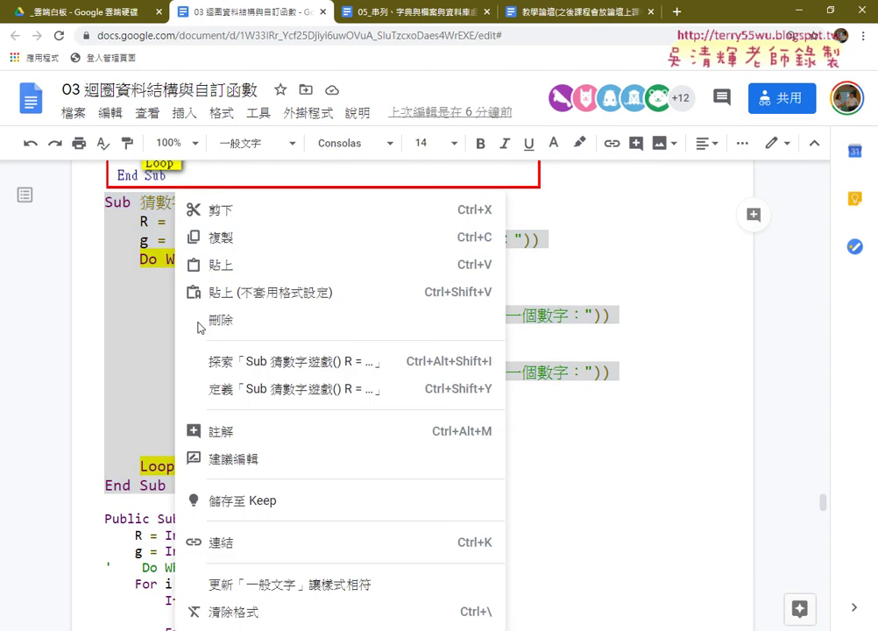
pyautogui.click(230, 237)
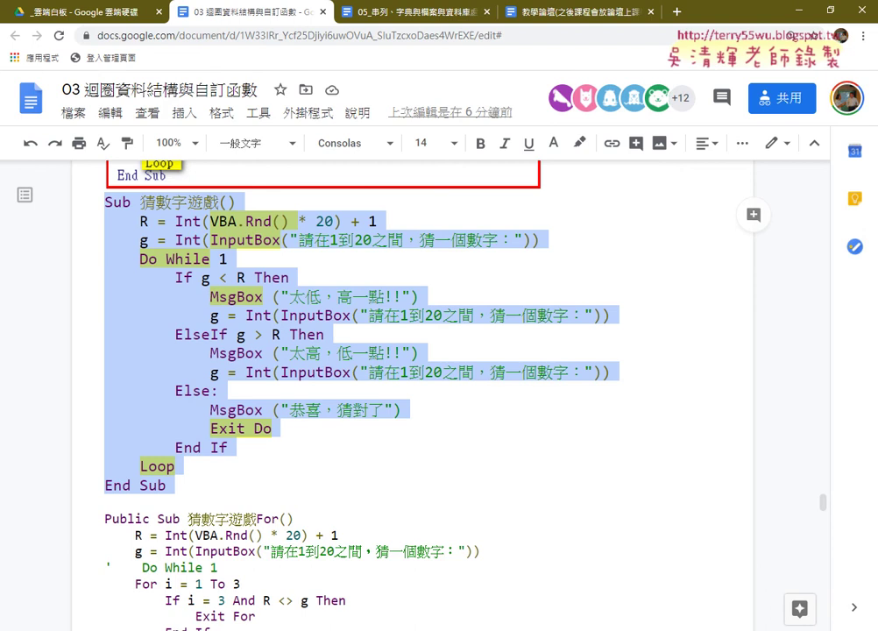
pyautogui.moveTo(352, 630)
pyautogui.click(359, 588)
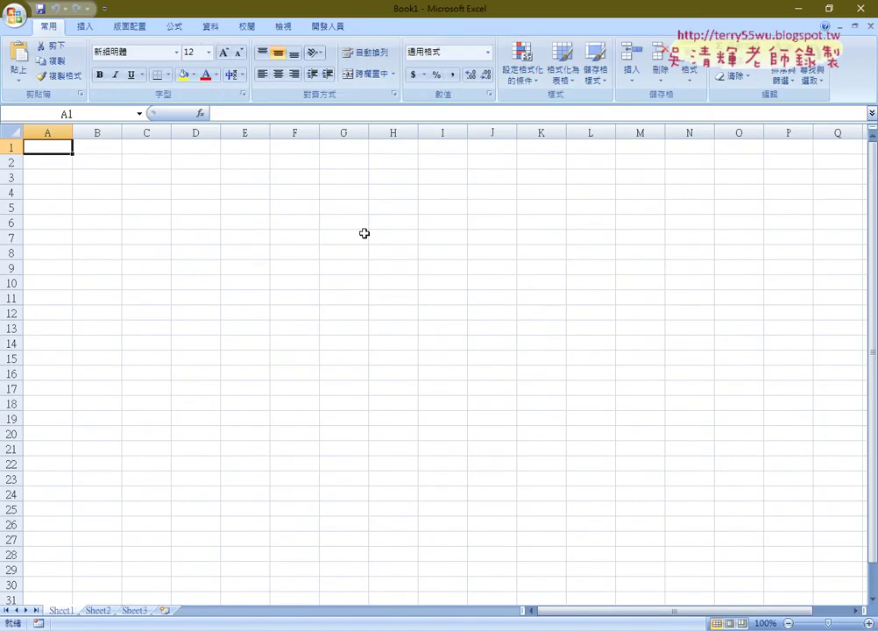
# Open the Visual Basic editor from the Developer tab and insert a new module into Book1
pyautogui.click(327, 27)
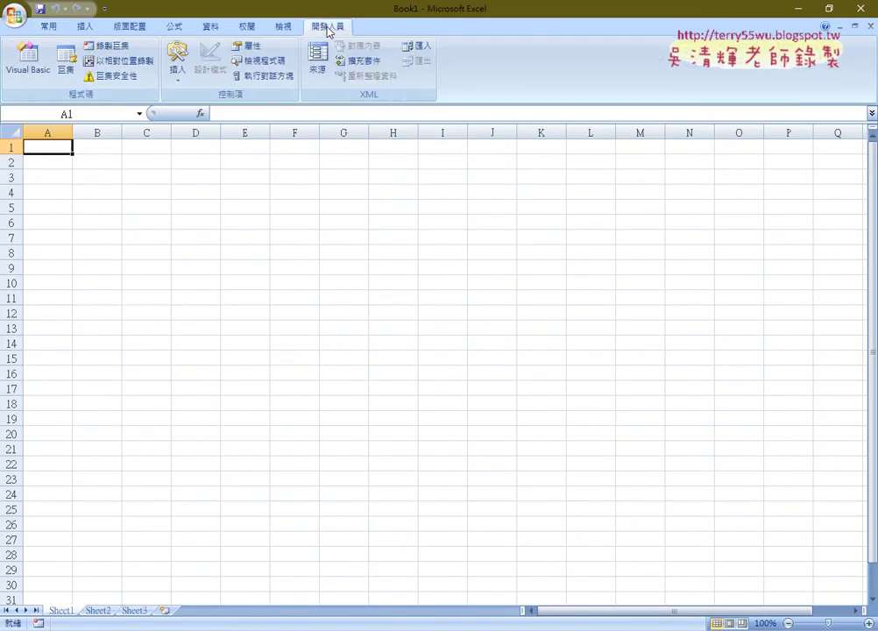
pyautogui.click(25, 72)
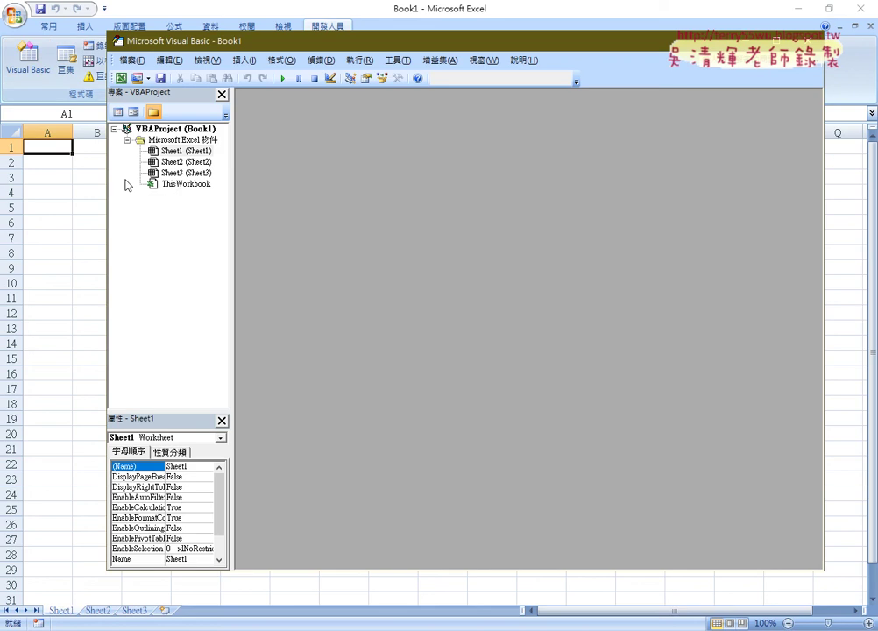
pyautogui.rightClick(181, 172)
pyautogui.moveTo(149, 228)
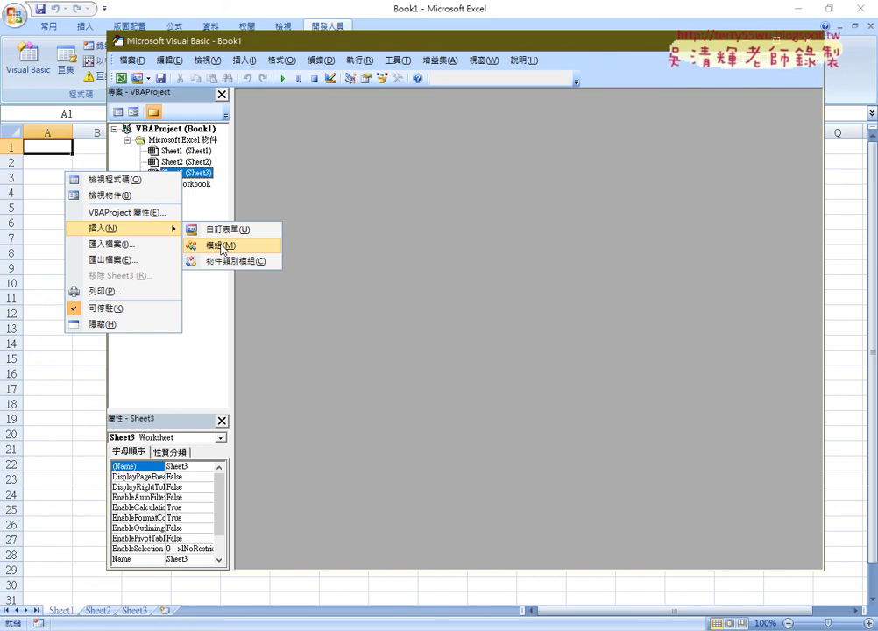
pyautogui.click(222, 247)
# Paste the copied guessing-game macro into Module1 and move the editor aside to show the worksheet
pyautogui.rightClick(366, 210)
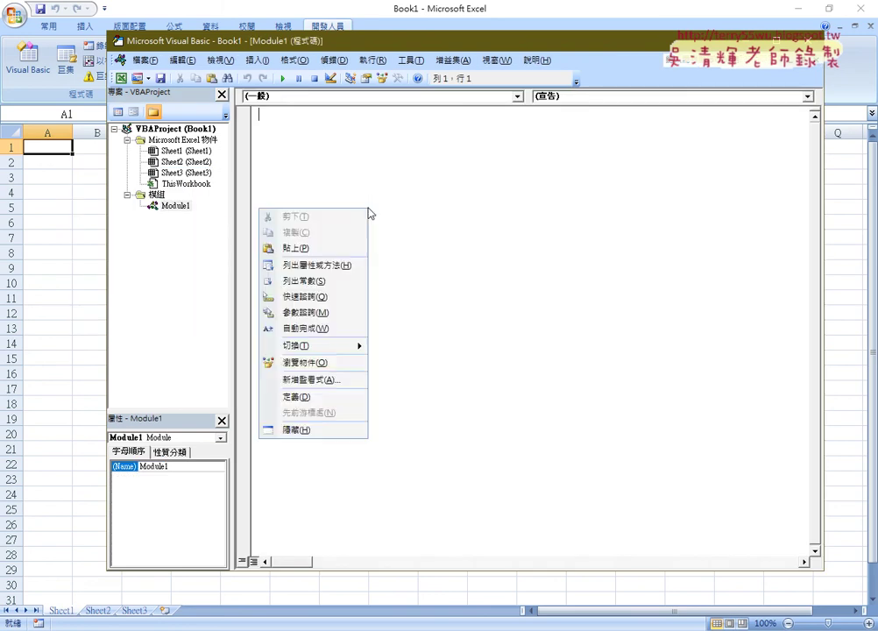
pyautogui.click(341, 249)
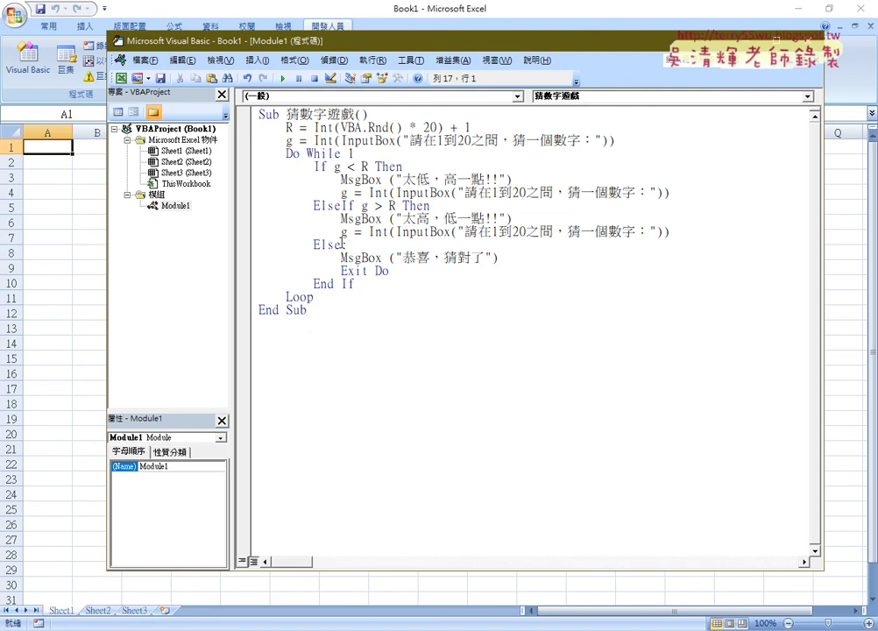
pyautogui.moveTo(379, 41); pyautogui.dragTo(661, 77)
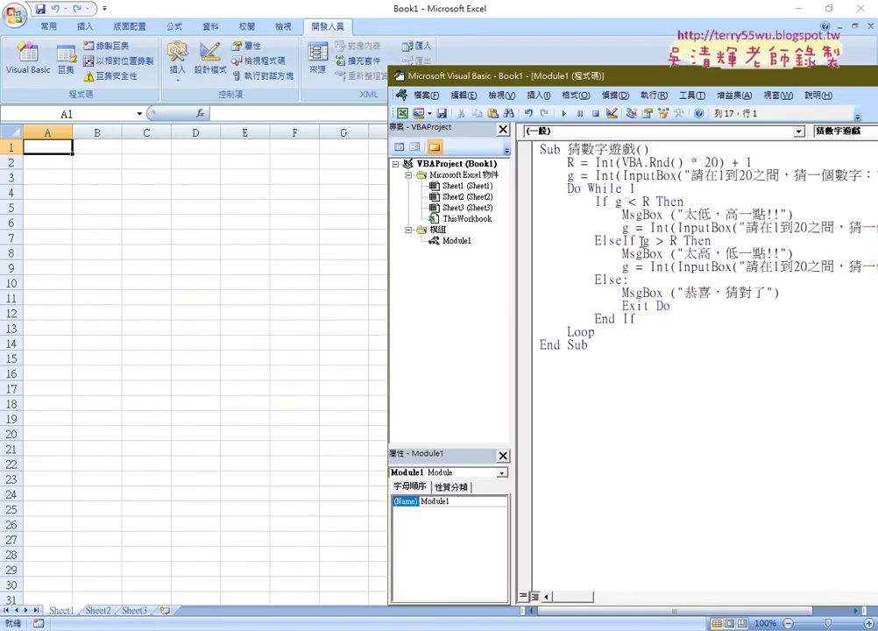
# Run the 猜數字遊戲 macro: a first guess is too low, then 15 brings '恭喜，猜對了'
pyautogui.click(601, 214)
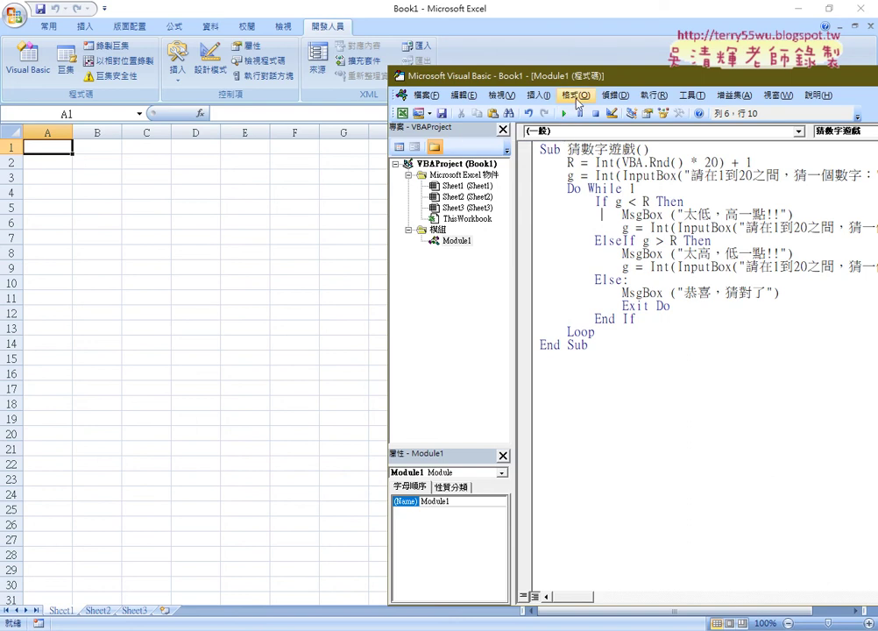
pyautogui.click(565, 114)
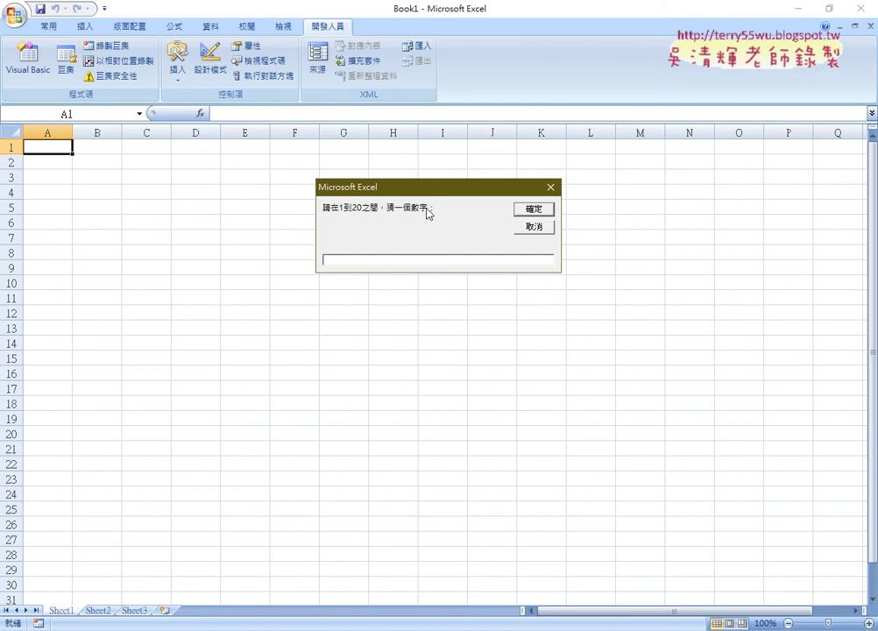
pyautogui.press('Return')
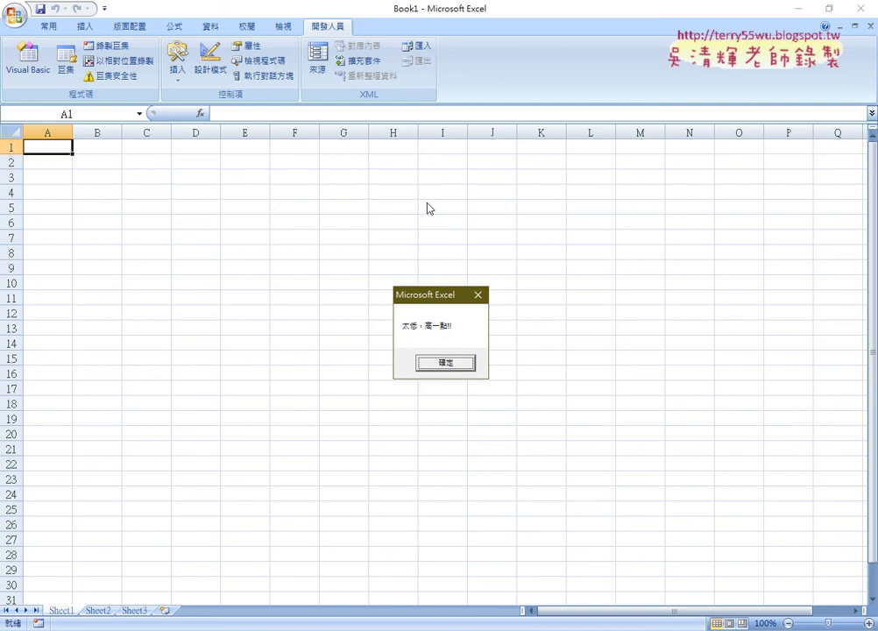
pyautogui.press('Return')
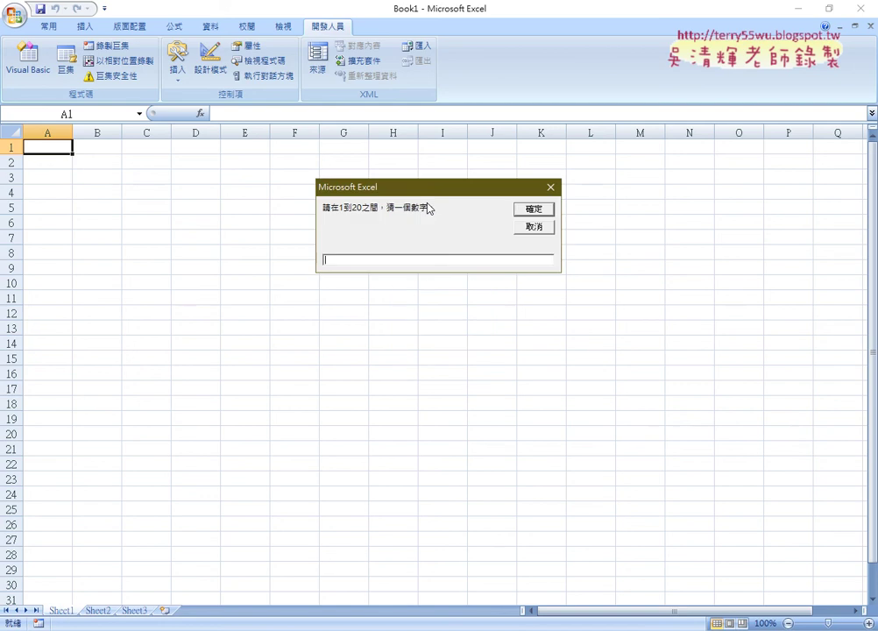
pyautogui.write('15')
pyautogui.press('Return')
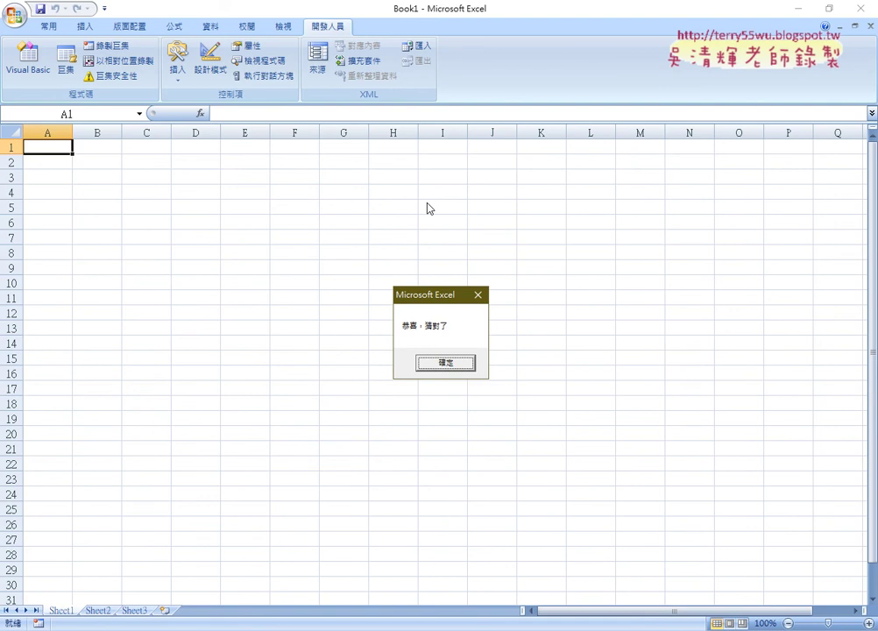
pyautogui.press('Return')
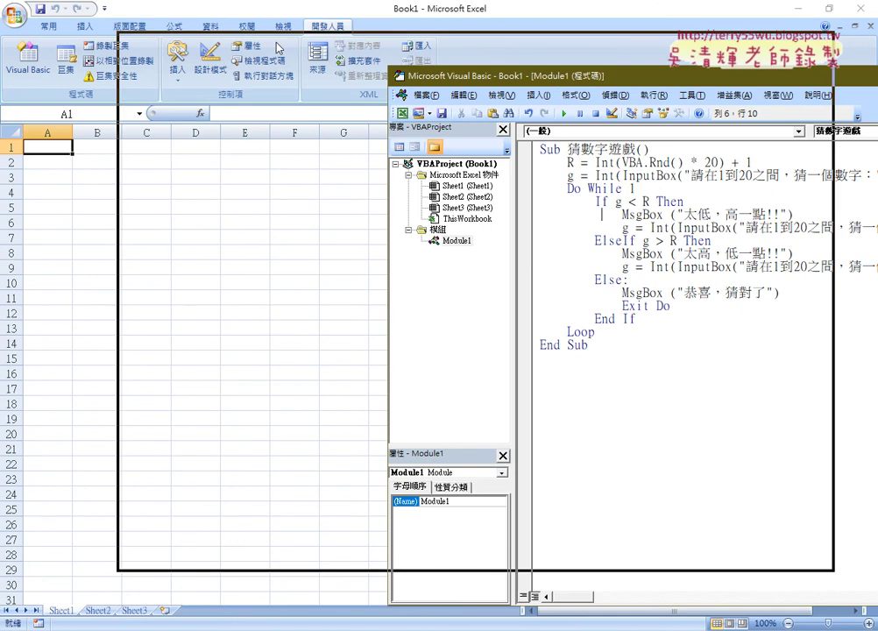
# Move the VBA editor over the worksheet and highlight the InputBox, MsgBox and Rnd() calls
pyautogui.moveTo(277, 48); pyautogui.dragTo(244, 44)
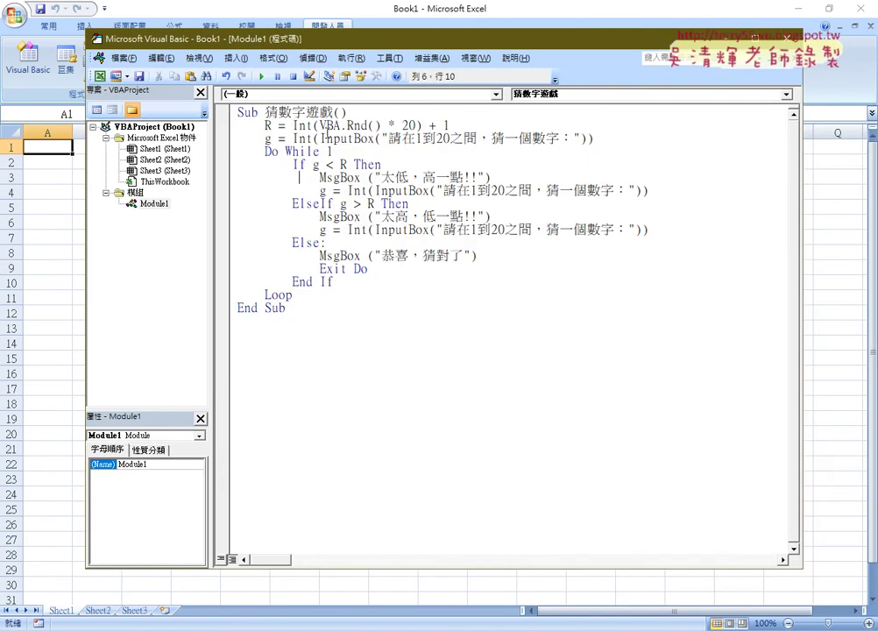
pyautogui.moveTo(319, 139); pyautogui.dragTo(375, 138)
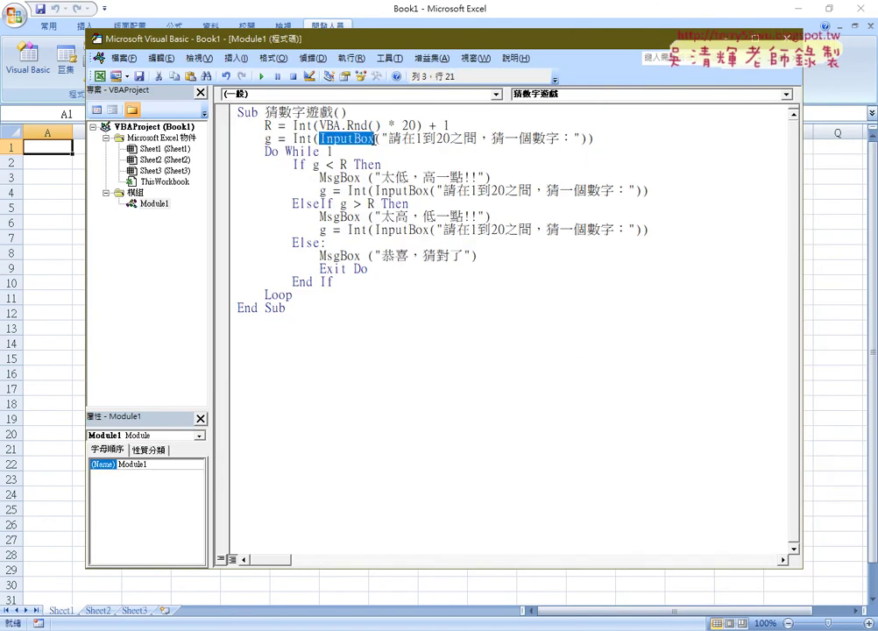
pyautogui.moveTo(320, 177); pyautogui.dragTo(368, 177)
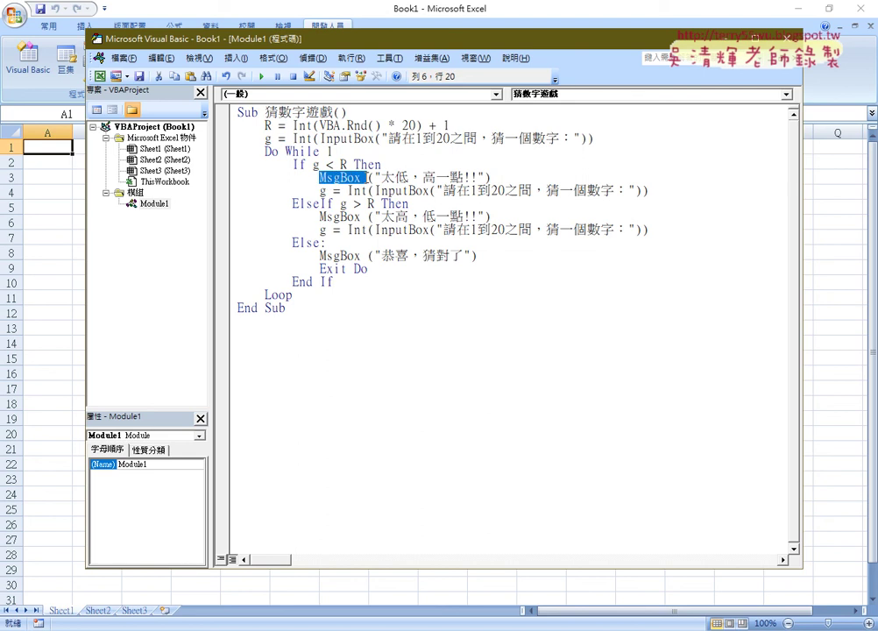
pyautogui.click(341, 177)
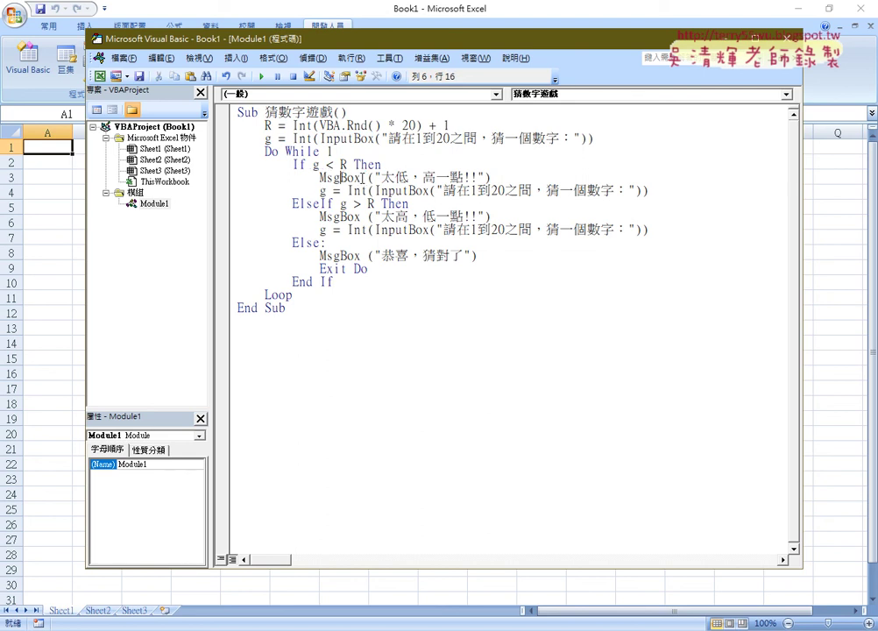
pyautogui.moveTo(362, 177); pyautogui.dragTo(320, 177)
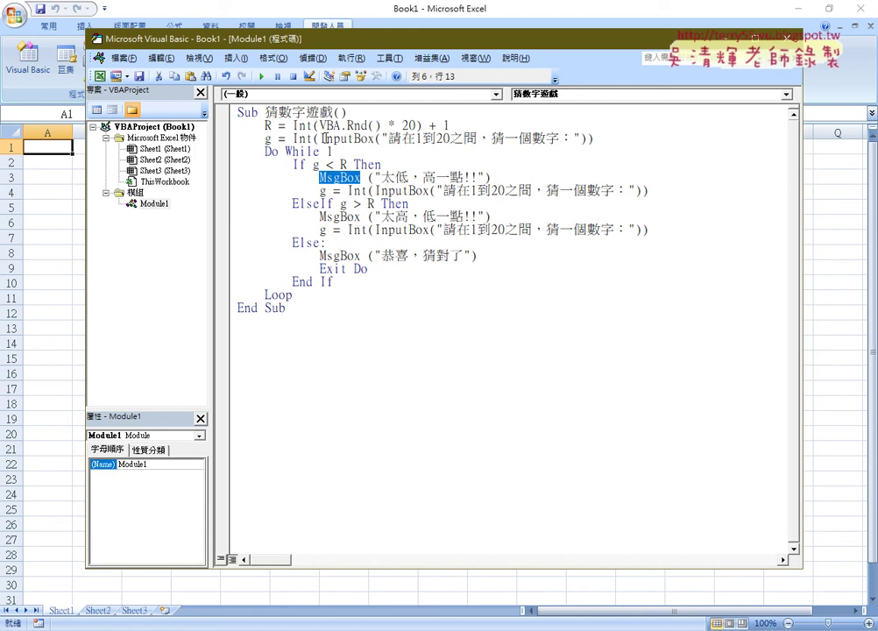
pyautogui.doubleClick(324, 137)
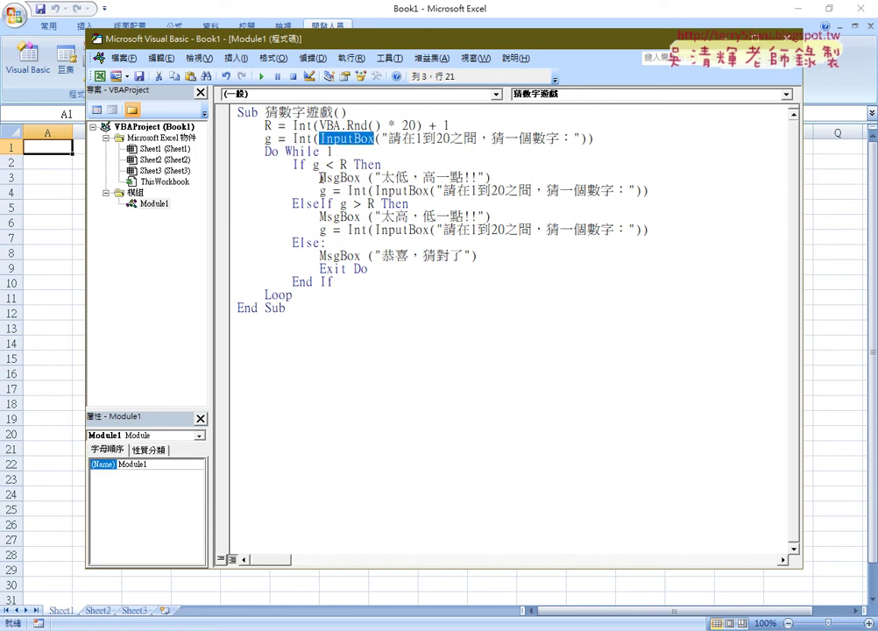
pyautogui.moveTo(321, 177); pyautogui.dragTo(362, 177)
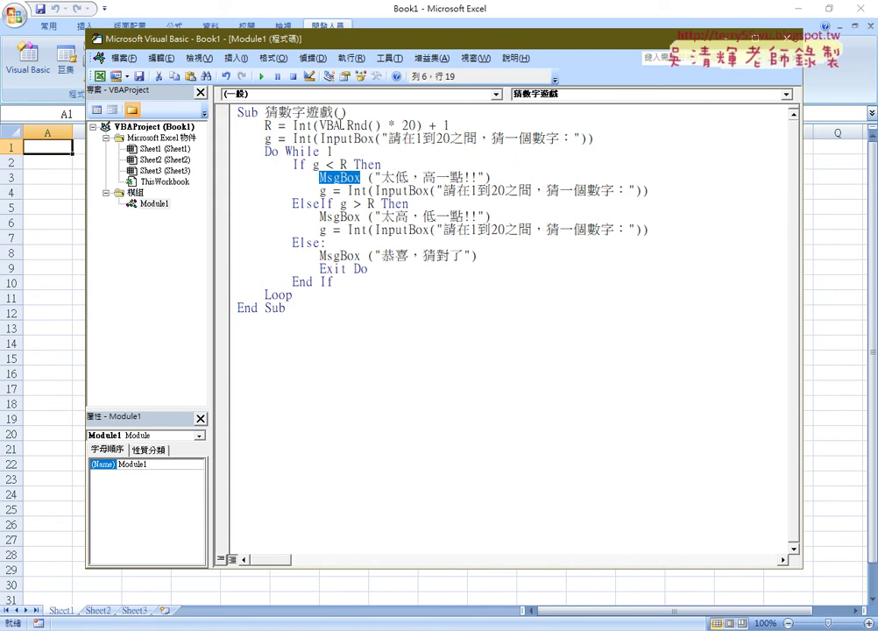
pyautogui.moveTo(348, 125); pyautogui.dragTo(381, 125)
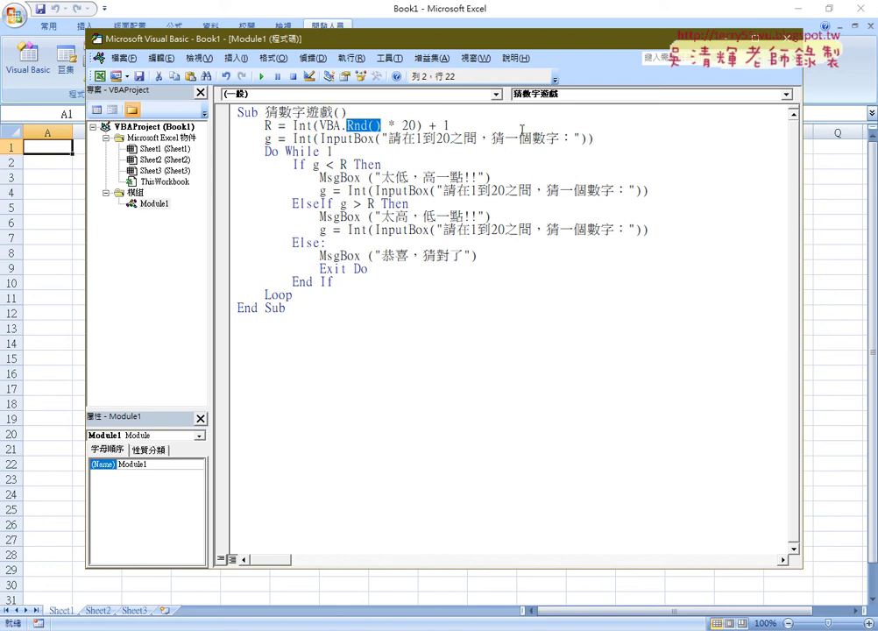
pyautogui.moveTo(417, 125); pyautogui.dragTo(388, 126)
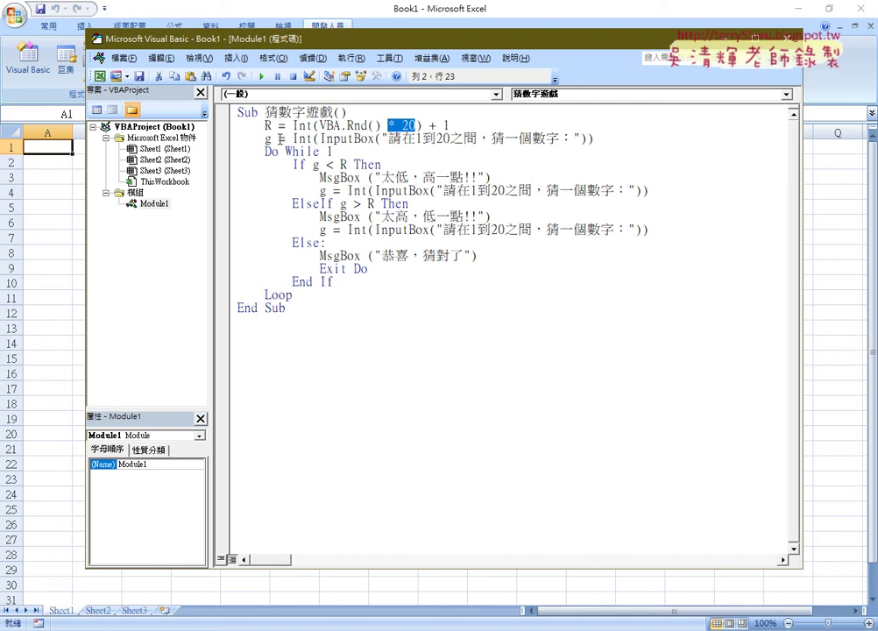
pyautogui.moveTo(319, 125); pyautogui.dragTo(416, 126)
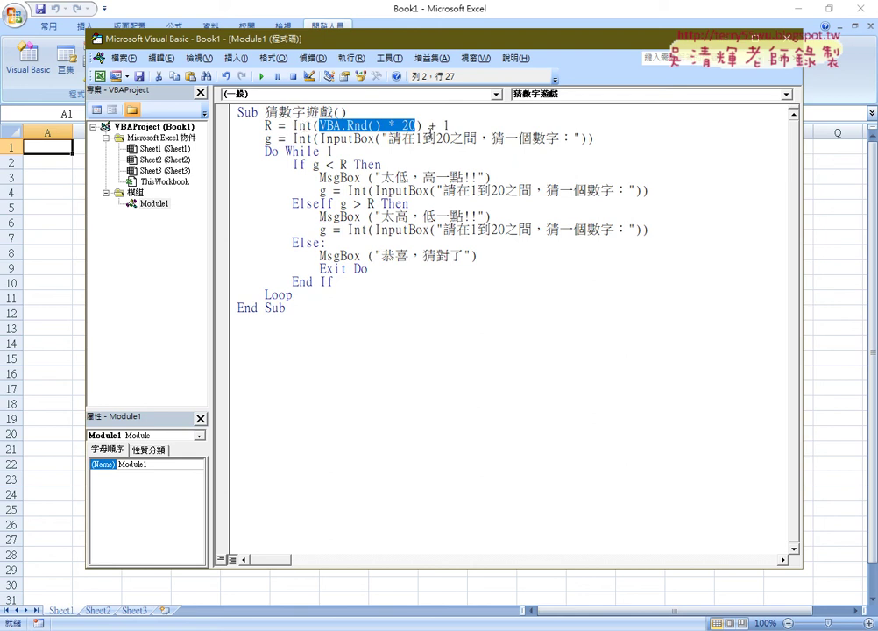
pyautogui.doubleClick(446, 126)
pyautogui.doubleClick(405, 126)
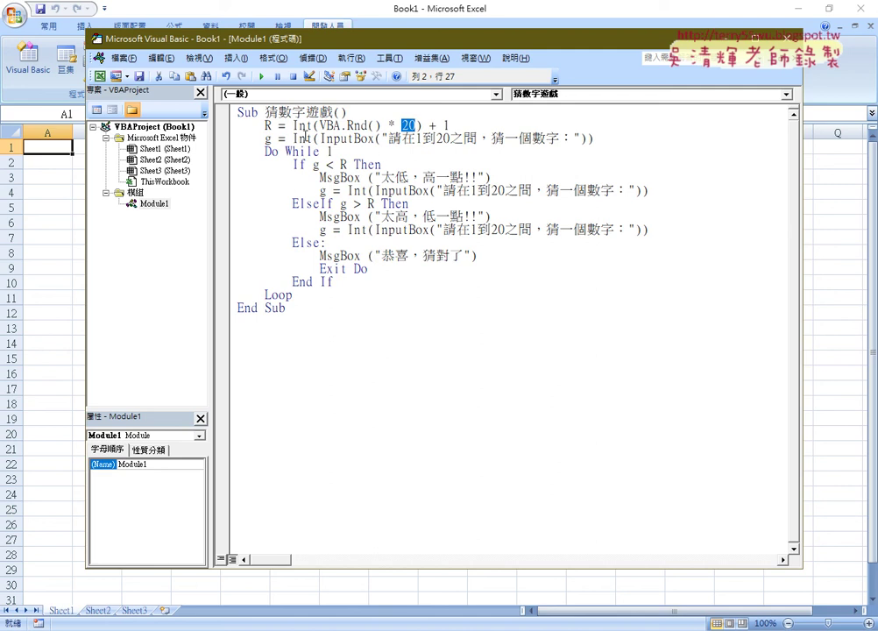
pyautogui.click(267, 138)
pyautogui.moveTo(265, 152); pyautogui.dragTo(319, 152)
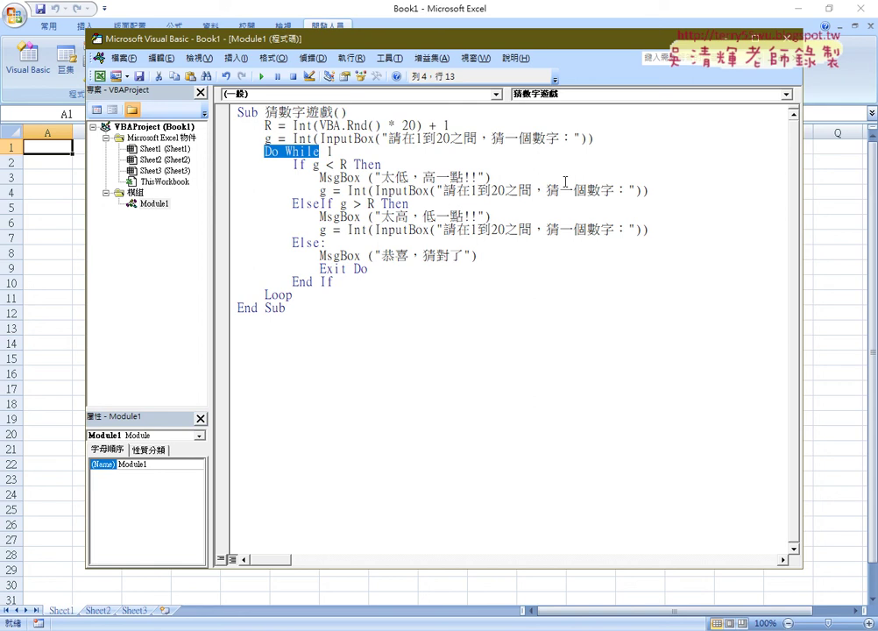
pyautogui.click(271, 295)
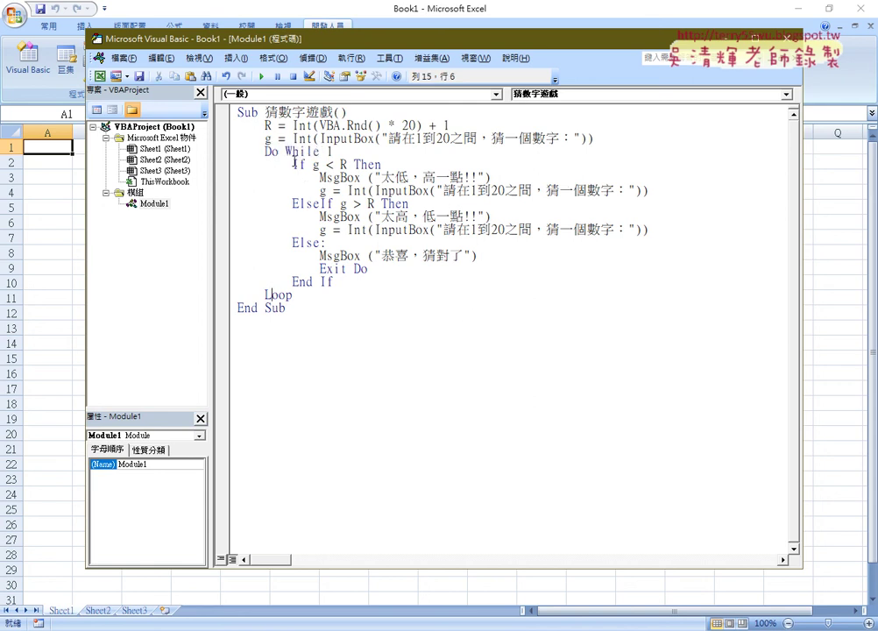
pyautogui.moveTo(292, 164)
pyautogui.mouseDown()
pyautogui.moveTo(392, 164)
pyautogui.moveTo(348, 164)
pyautogui.mouseUp()
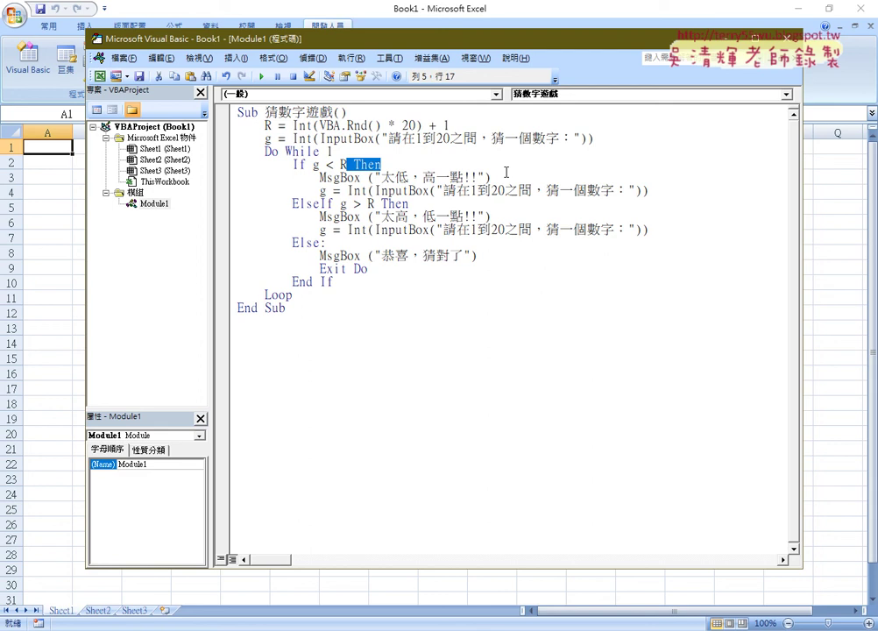
# Delete the InputBox before the loop and move the too-low branch's InputBox, indented, to the start of Do While 1
pyautogui.moveTo(668, 134); pyautogui.dragTo(162, 143)
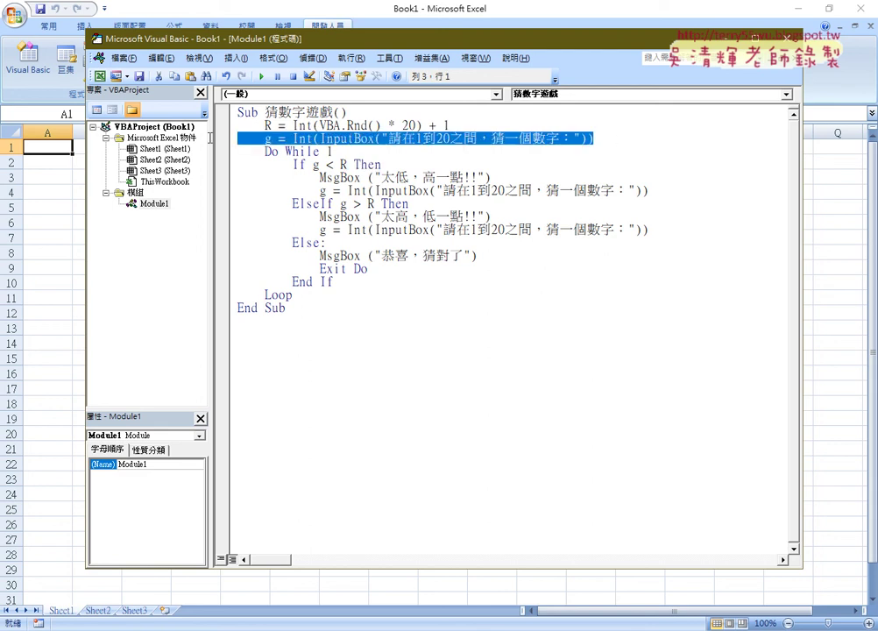
pyautogui.press('Delete')
pyautogui.press('Delete')
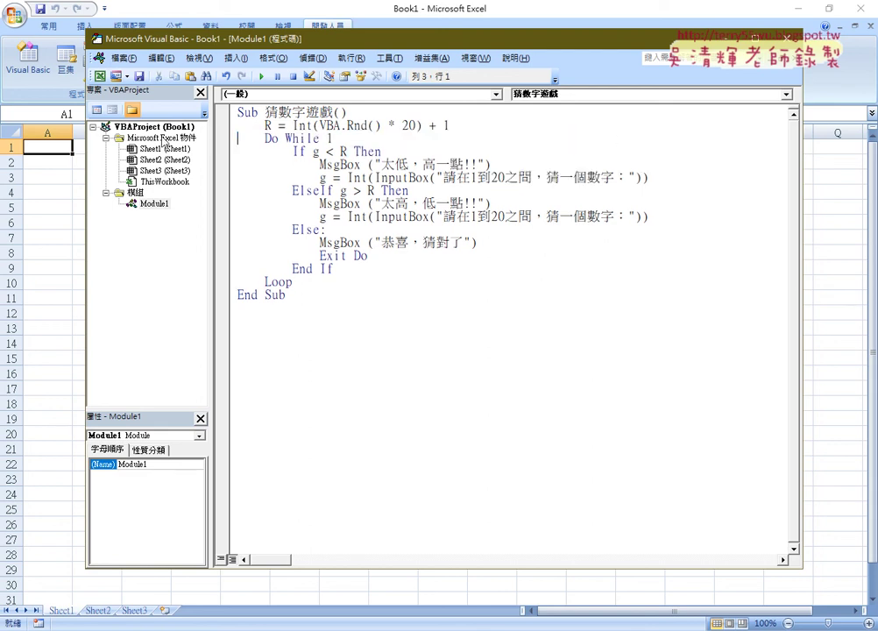
pyautogui.click(372, 137)
pyautogui.press('Return')
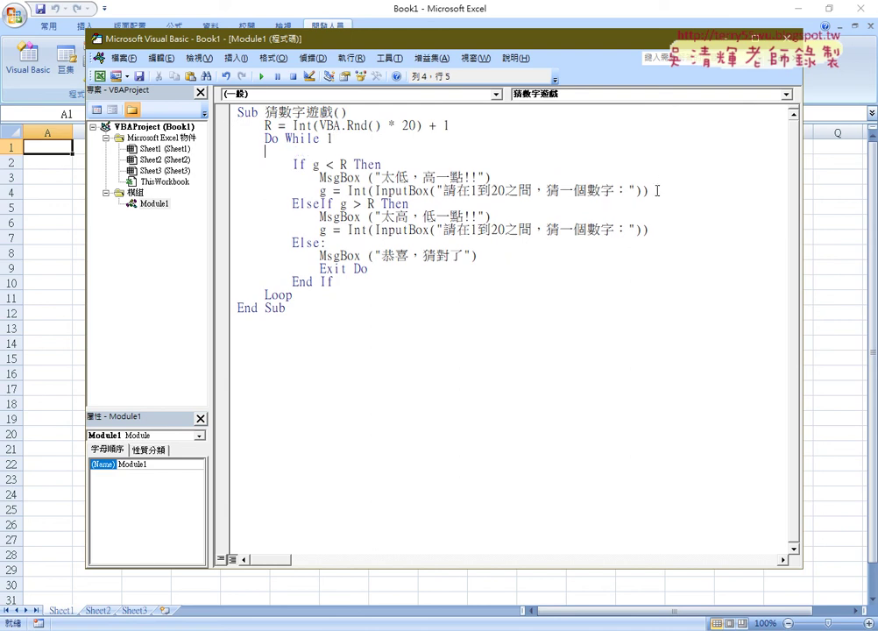
pyautogui.moveTo(648, 190); pyautogui.dragTo(348, 190)
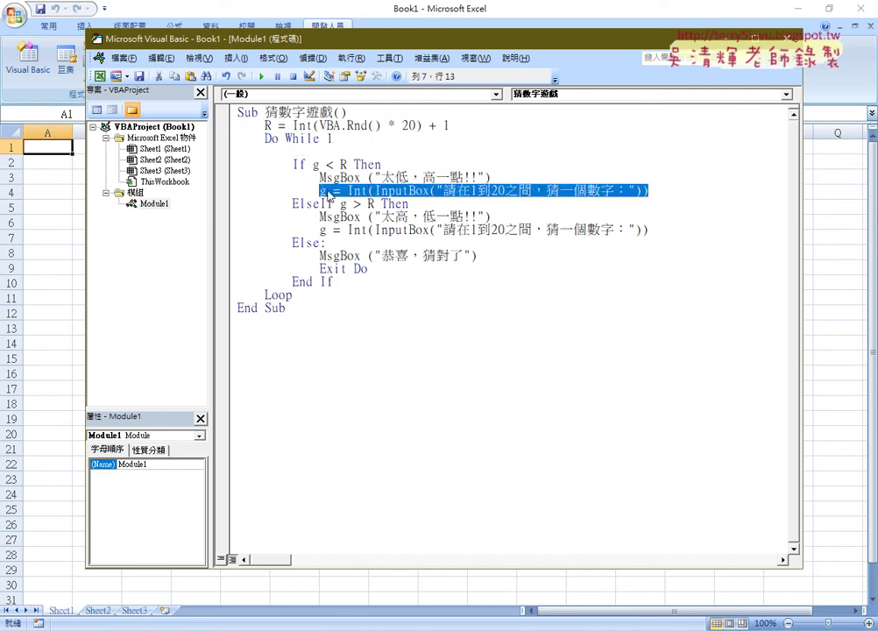
pyautogui.moveTo(438, 190); pyautogui.dragTo(266, 151)
pyautogui.click(266, 150)
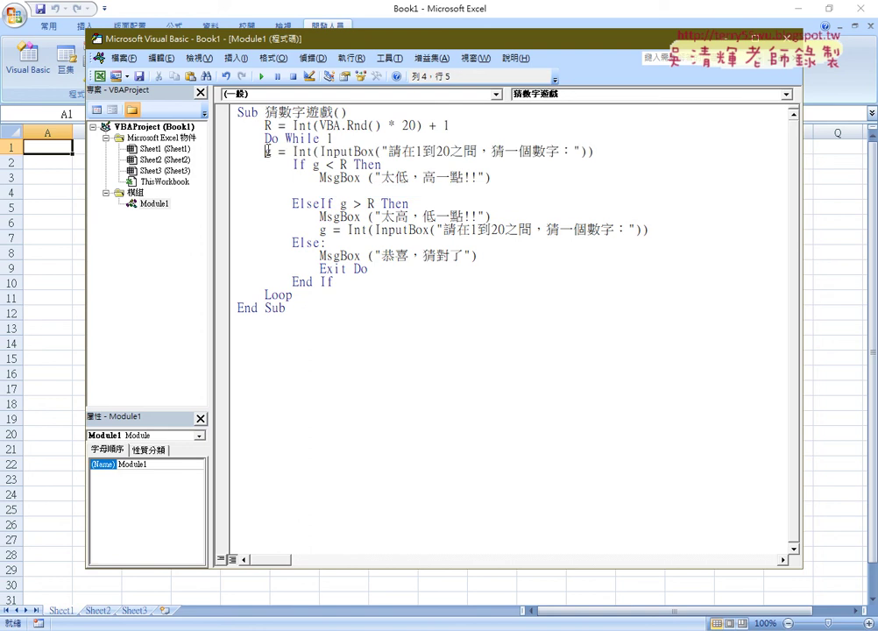
pyautogui.press('Tab')
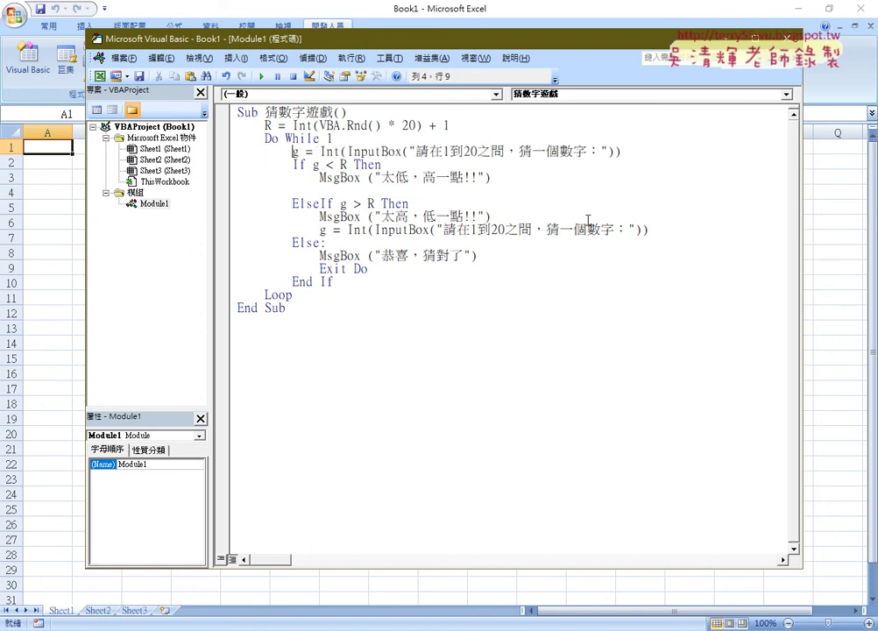
# Delete the too-high branch's InputBox line and the empty line before ElseIf
pyautogui.moveTo(650, 229); pyautogui.dragTo(245, 243)
pyautogui.click(222, 229)
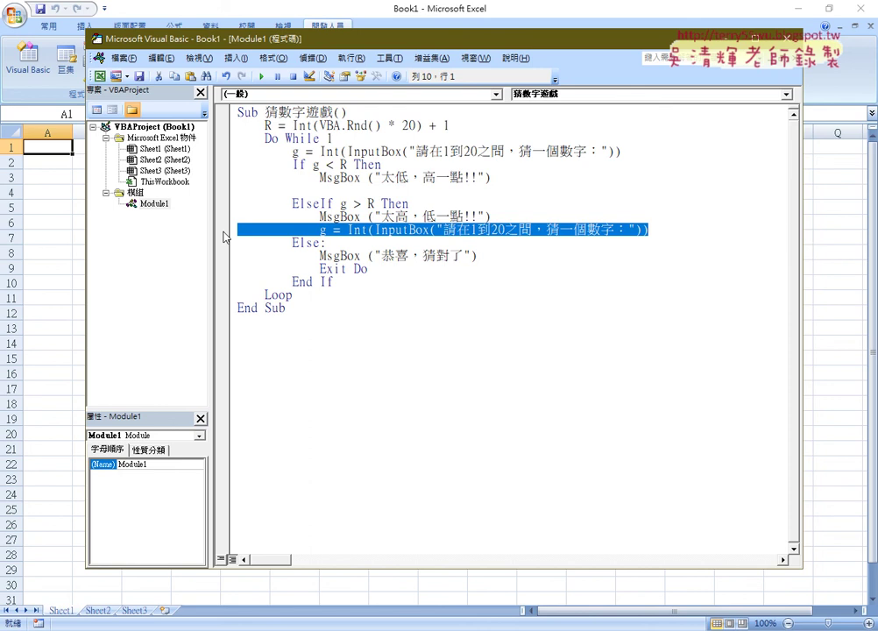
pyautogui.press('Delete')
pyautogui.press('Delete')
pyautogui.press('Up')
pyautogui.press('Up')
pyautogui.press('Up')
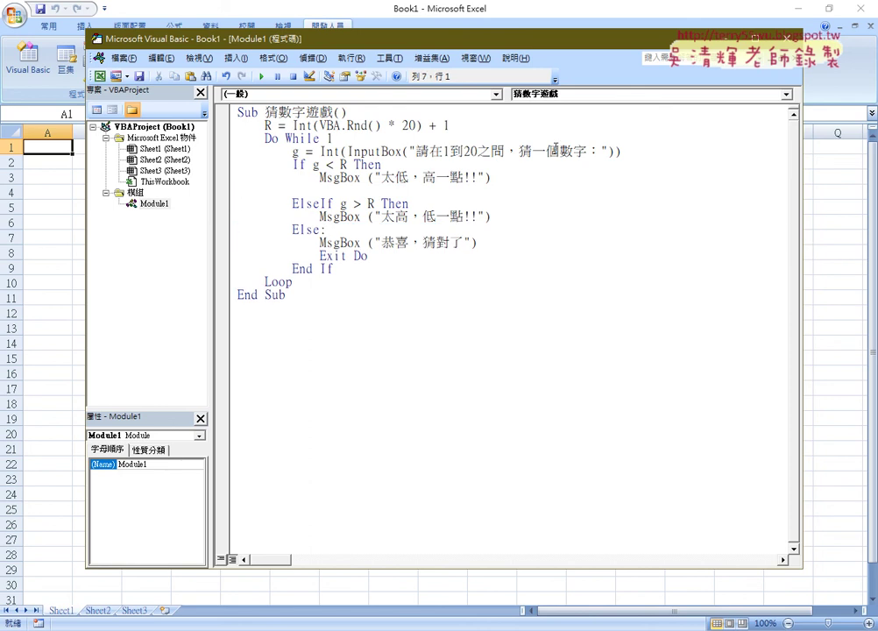
pyautogui.moveTo(425, 191); pyautogui.dragTo(238, 193)
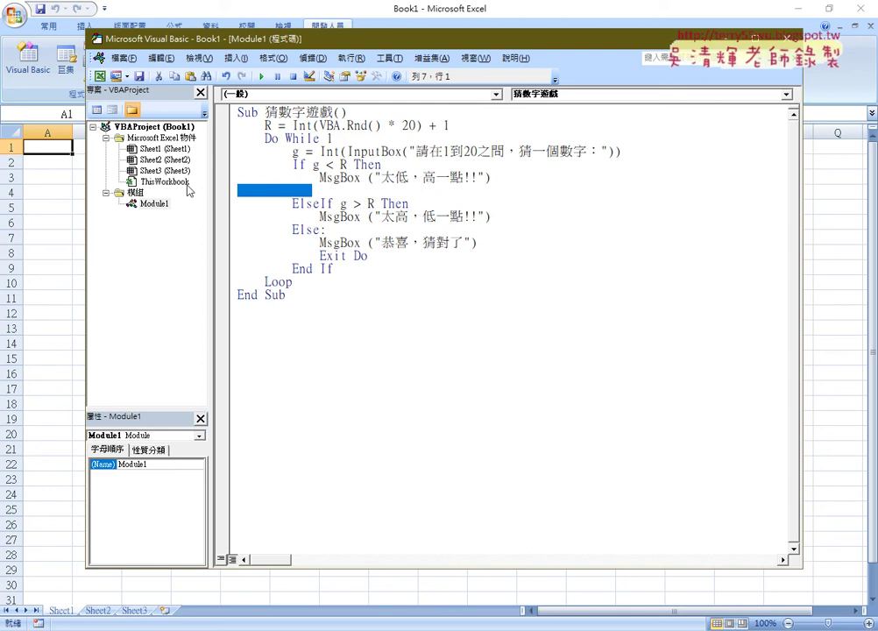
pyautogui.press('Delete')
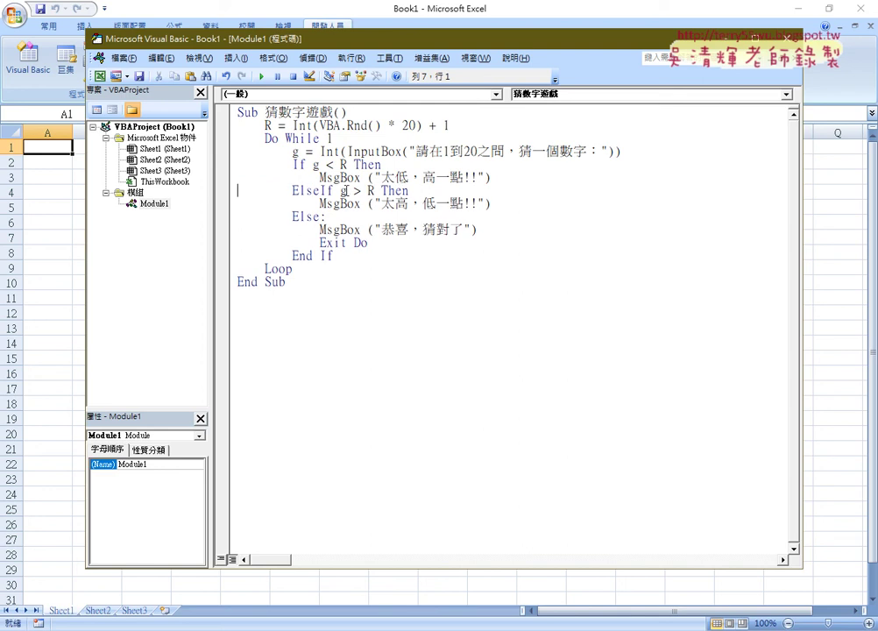
# Remove the colon after Else and highlight the Exit Do statement
pyautogui.click(327, 217)
pyautogui.press('BackSpace')
pyautogui.hotkey('ctrl', 'z')
pyautogui.press('BackSpace')
pyautogui.moveTo(320, 244); pyautogui.dragTo(381, 243)
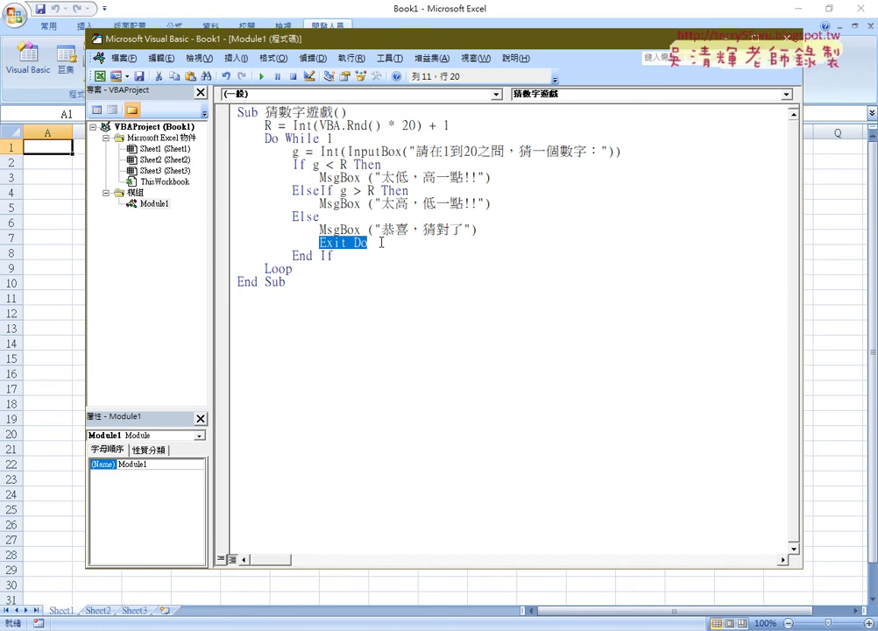
# Run the revised macro, guessing 10, 15, 10, 12 and finally 11 for '恭喜，猜對了'
pyautogui.moveTo(280, 40); pyautogui.dragTo(412, 46)
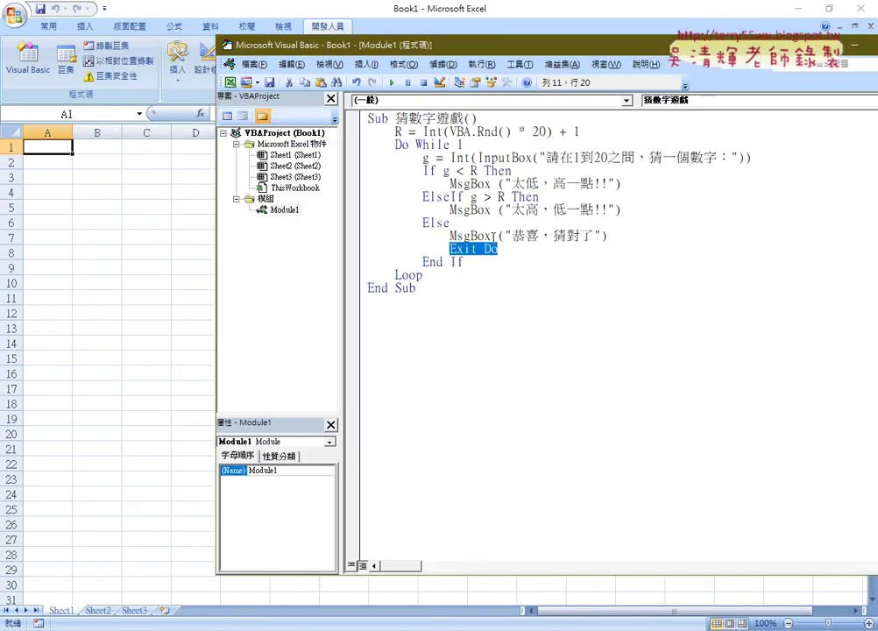
pyautogui.click(392, 81)
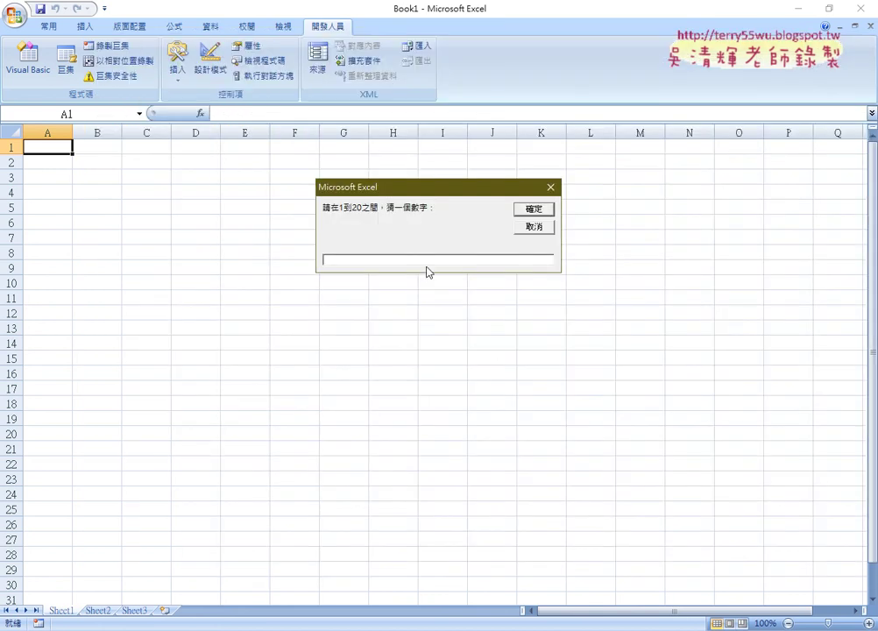
pyautogui.write('10')
pyautogui.press('Return')
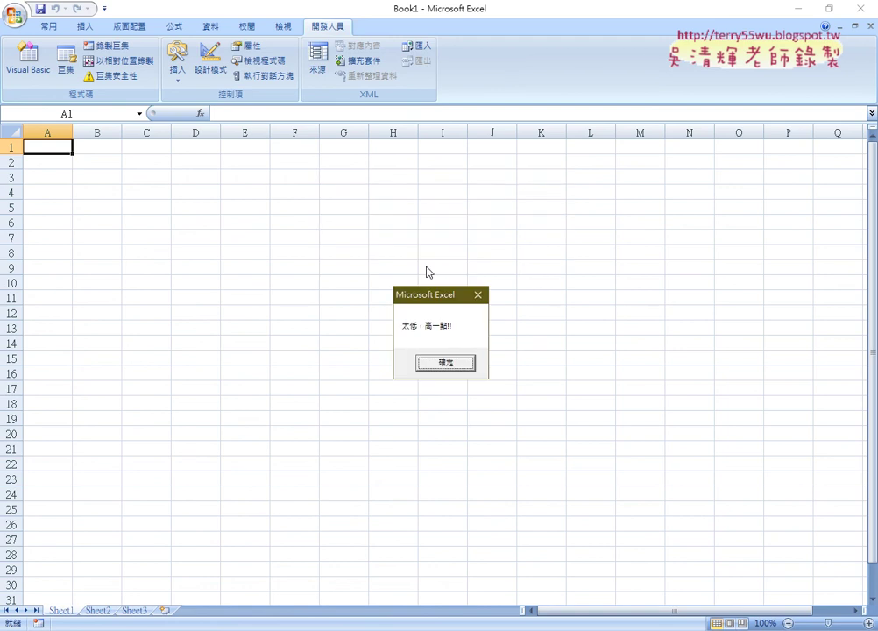
pyautogui.press('Return')
pyautogui.write('1')
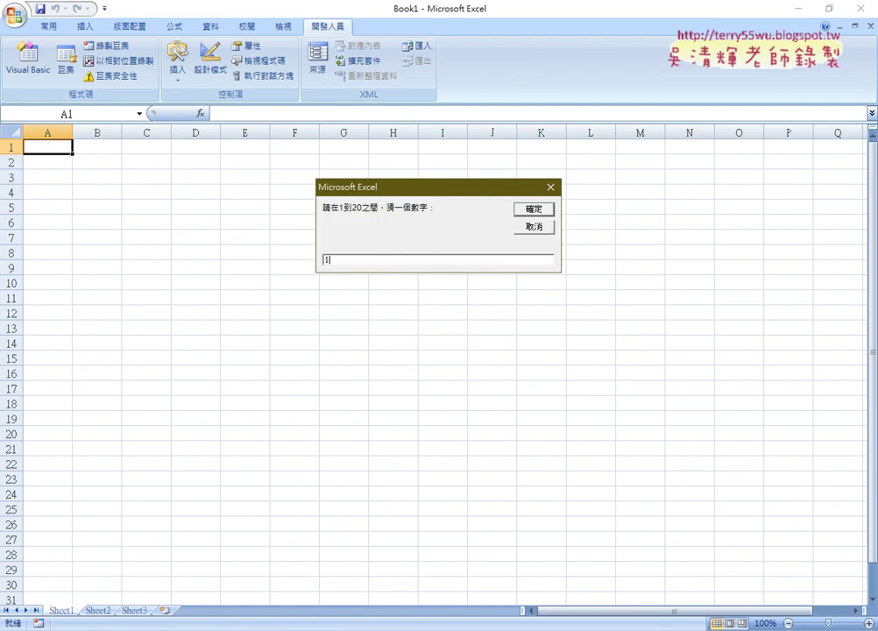
pyautogui.write('5')
pyautogui.press('Return')
pyautogui.press('Return')
pyautogui.write('10')
pyautogui.press('Return')
pyautogui.press('Return')
pyautogui.write('12')
pyautogui.press('Return')
pyautogui.press('Return')
pyautogui.write('11')
pyautogui.press('Return')
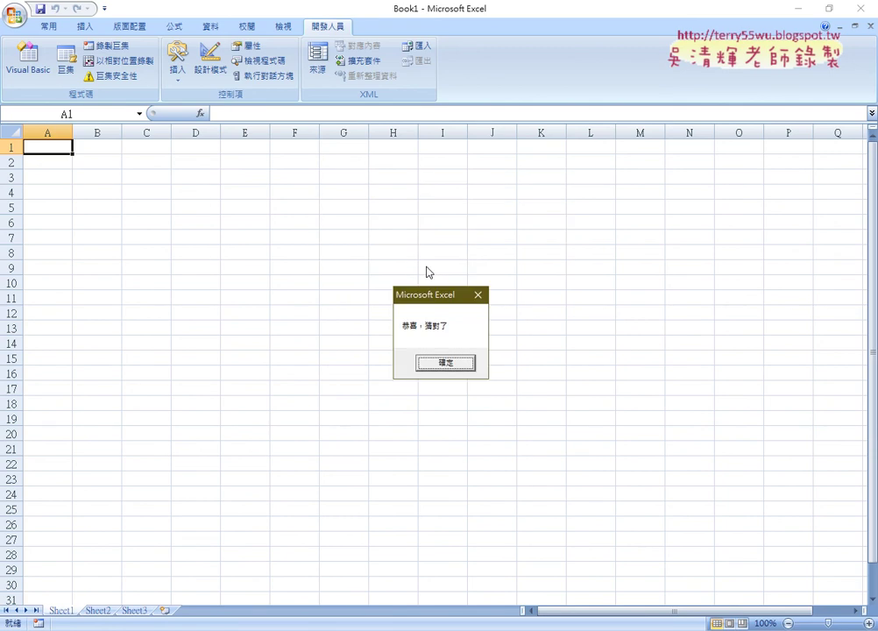
pyautogui.click(453, 364)
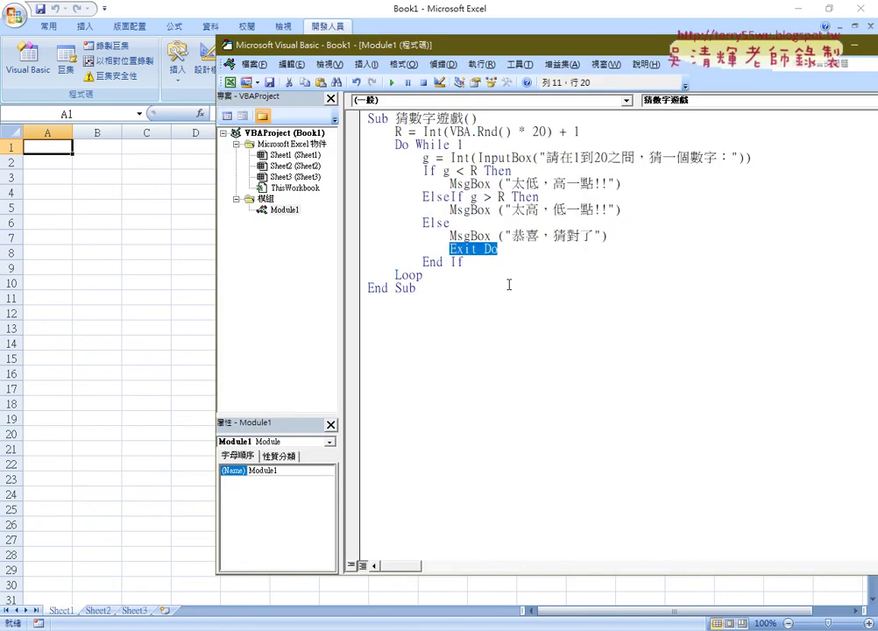
pyautogui.click(524, 255)
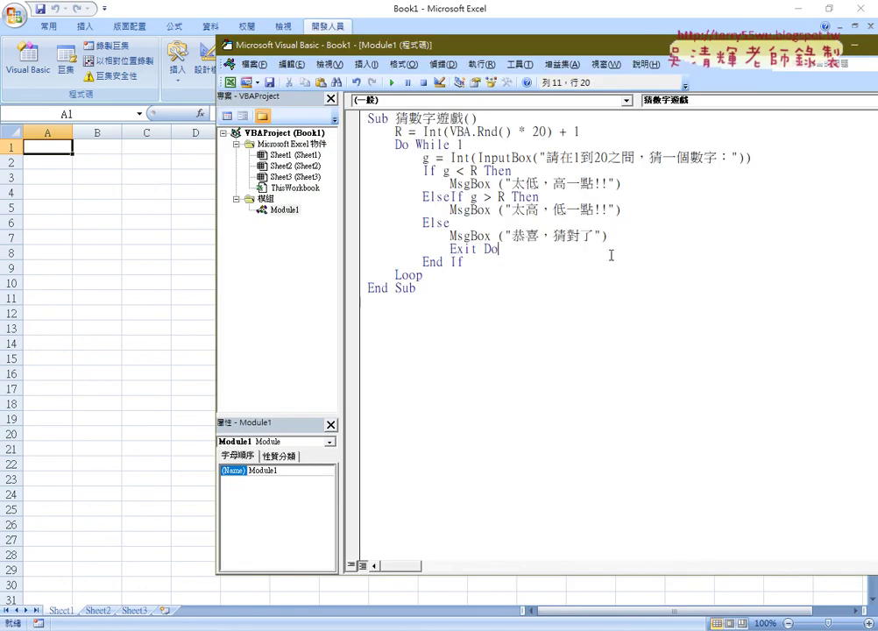
pyautogui.moveTo(756, 158)
pyautogui.mouseDown()
pyautogui.moveTo(537, 169)
pyautogui.moveTo(378, 161)
pyautogui.mouseUp()
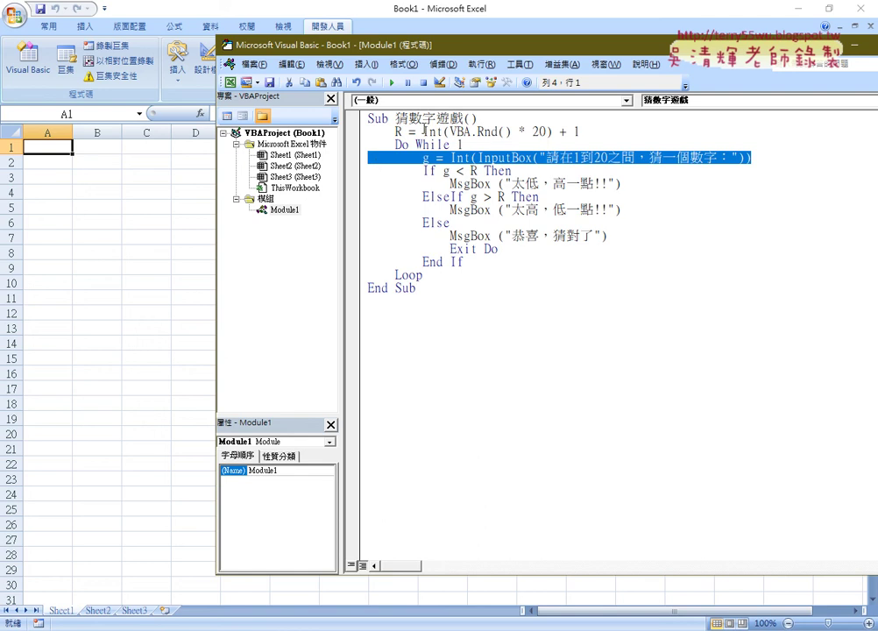
# Delete and then restore the macro body, and switch to the Google Docs lesson notes
pyautogui.moveTo(466, 304); pyautogui.dragTo(321, 124)
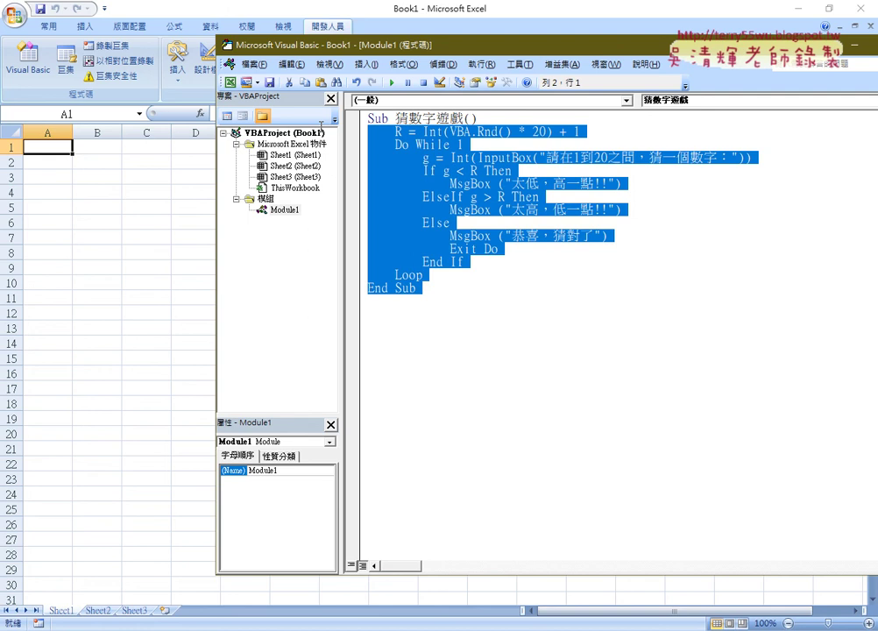
pyautogui.moveTo(450, 274)
pyautogui.mouseDown()
pyautogui.moveTo(335, 151)
pyautogui.moveTo(333, 137)
pyautogui.mouseUp()
pyautogui.hotkey('ctrl', 'c')
pyautogui.press('Delete')
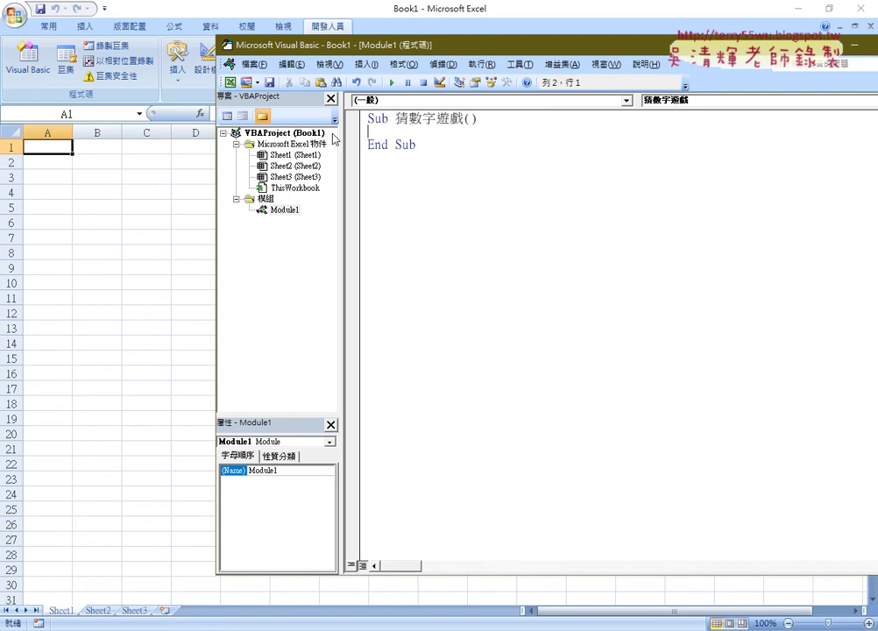
pyautogui.hotkey('ctrl', 'v')
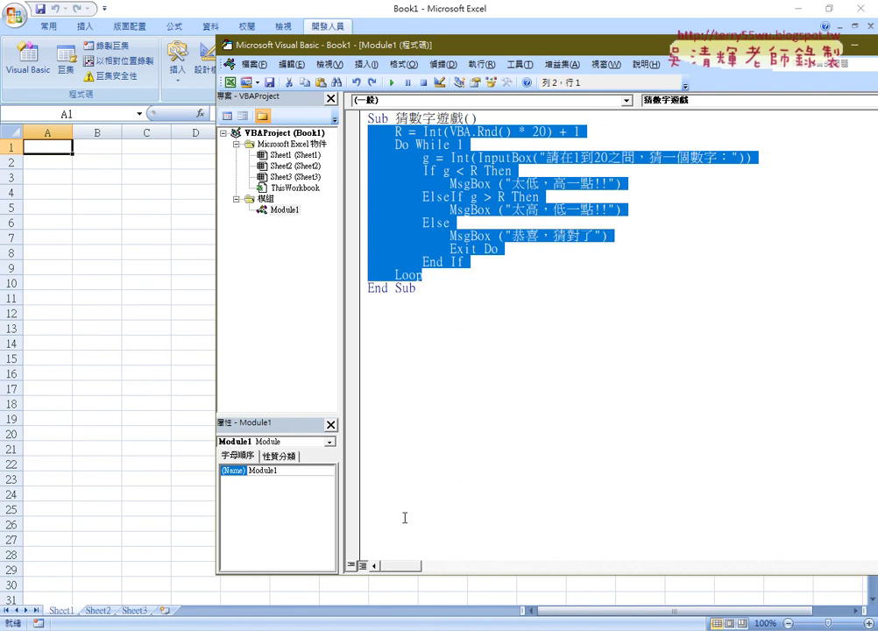
pyautogui.hotkey('alt', 'Tab')
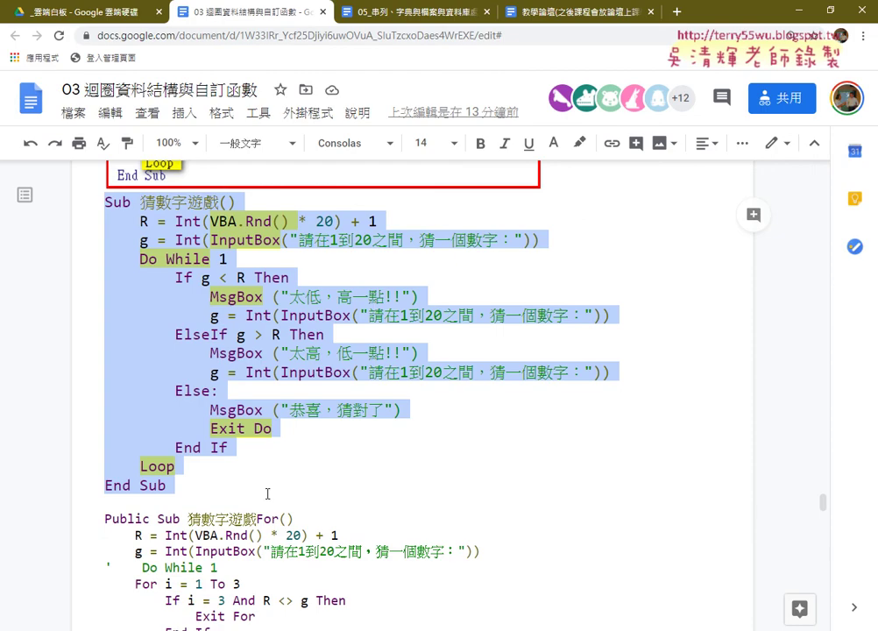
# In the For-loop version, highlight For, the repeated g = Int reassignments and the commented Do While 1 line
pyautogui.scroll(-4, 208, 386)
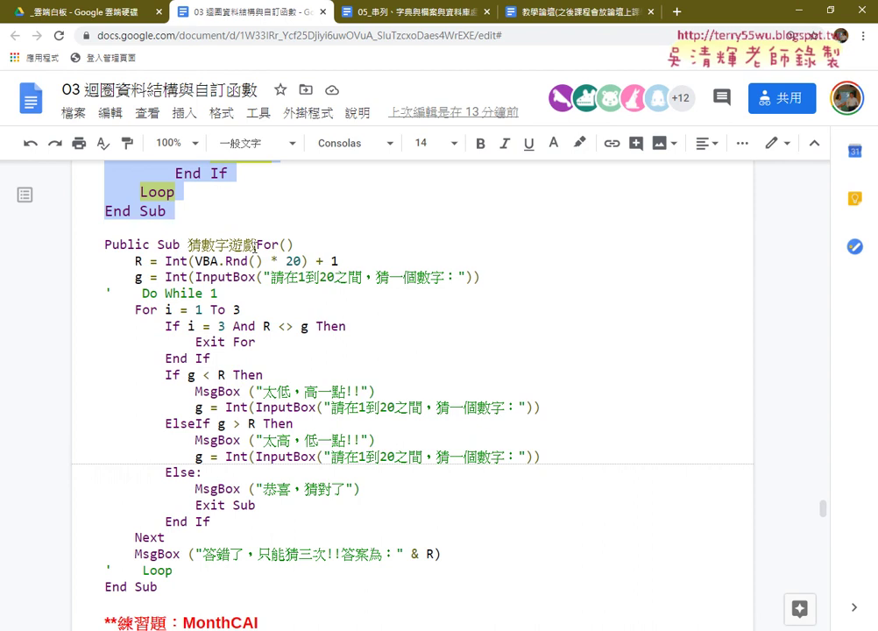
pyautogui.moveTo(257, 245); pyautogui.dragTo(280, 246)
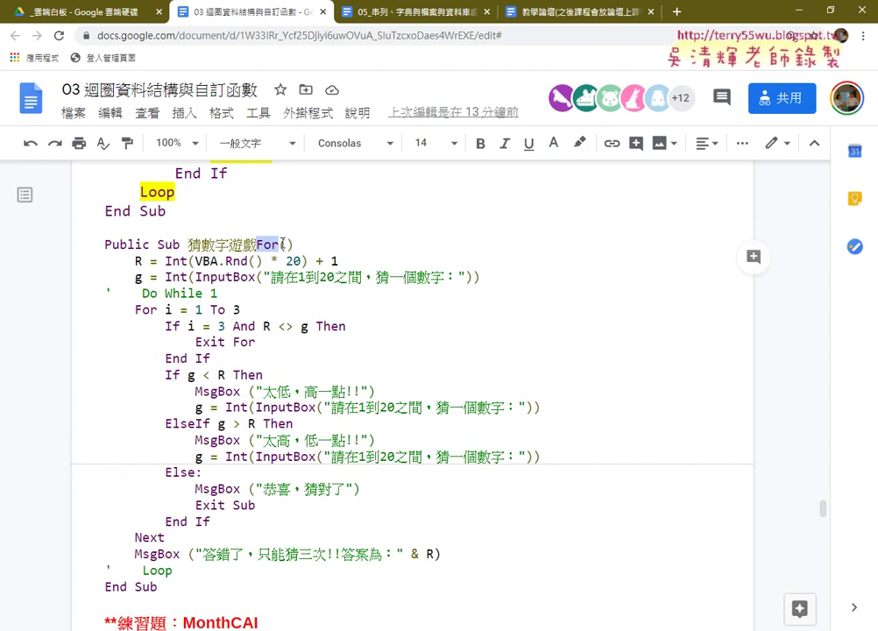
pyautogui.moveTo(195, 408); pyautogui.dragTo(239, 407)
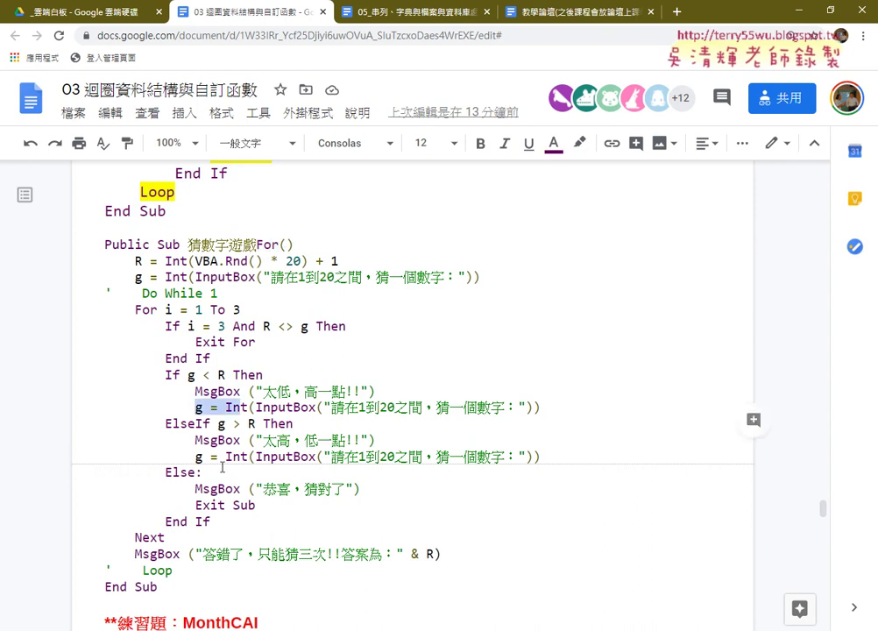
pyautogui.moveTo(225, 457); pyautogui.dragTo(254, 457)
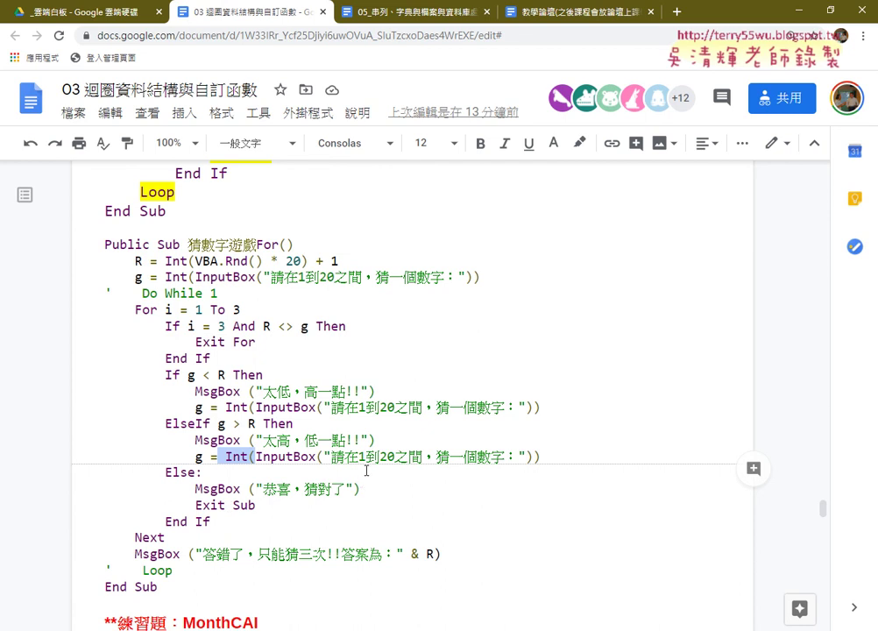
pyautogui.click(228, 296)
pyautogui.moveTo(228, 296)
pyautogui.mouseDown()
pyautogui.moveTo(94, 296)
pyautogui.moveTo(254, 311)
pyautogui.mouseUp()
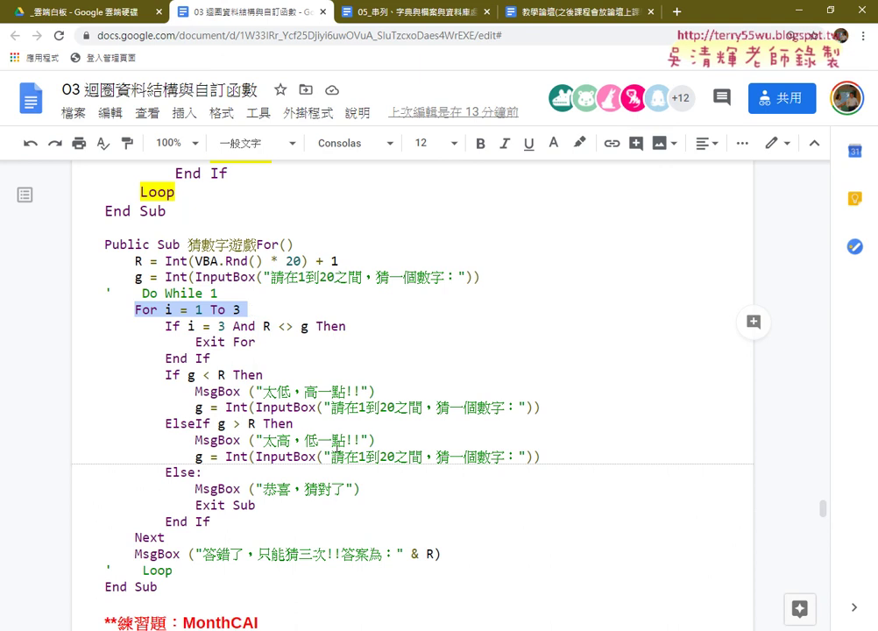
pyautogui.click(351, 630)
# Bring Excel Book1 forward and reopen the VBA editor on Module1's Do While 1 guessing macro
pyautogui.click(388, 601)
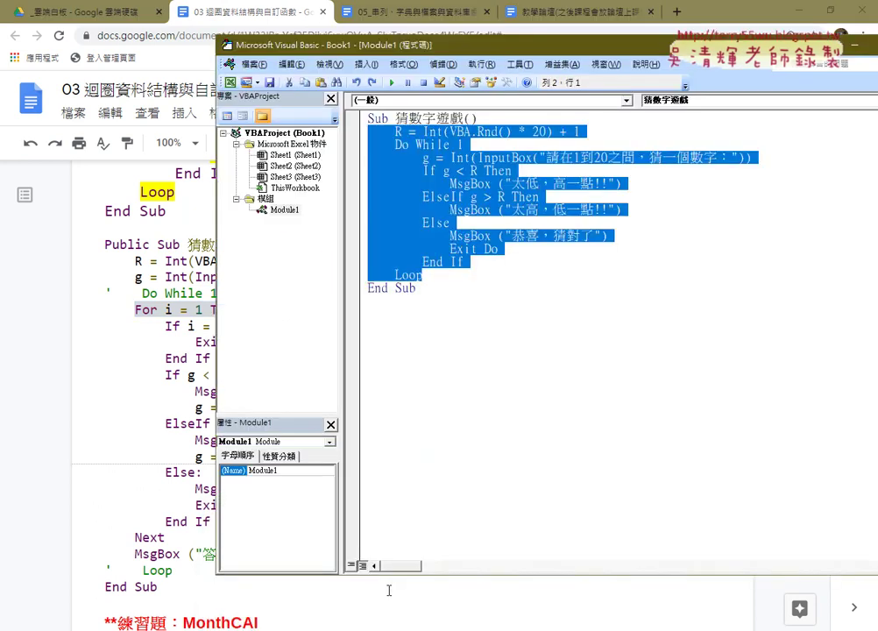
pyautogui.click(351, 630)
pyautogui.click(319, 549)
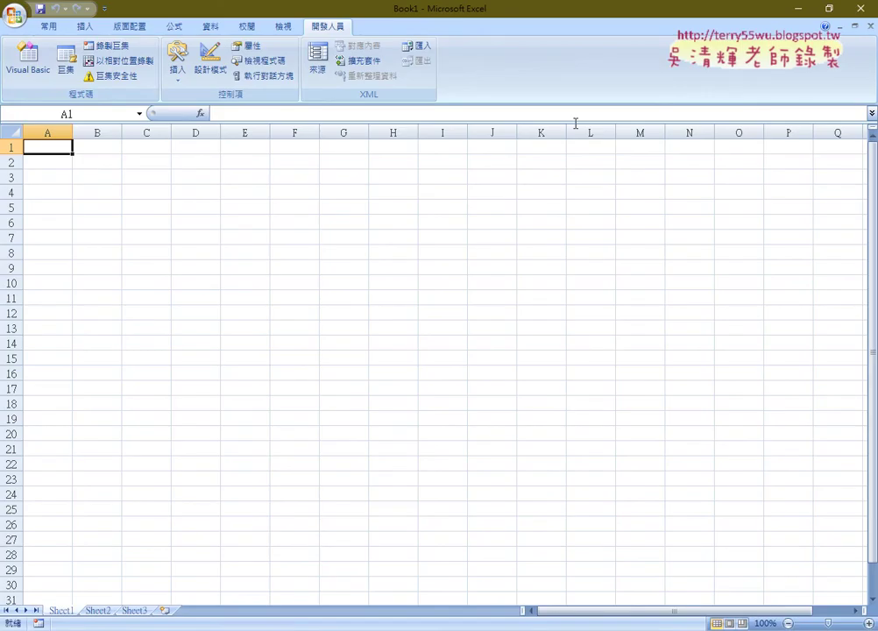
pyautogui.click(35, 69)
pyautogui.click(485, 248)
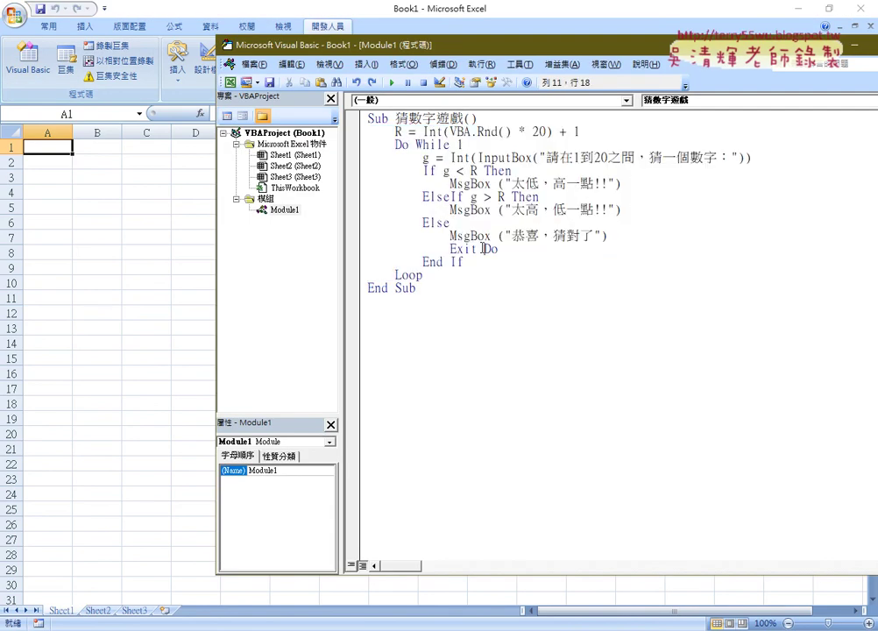